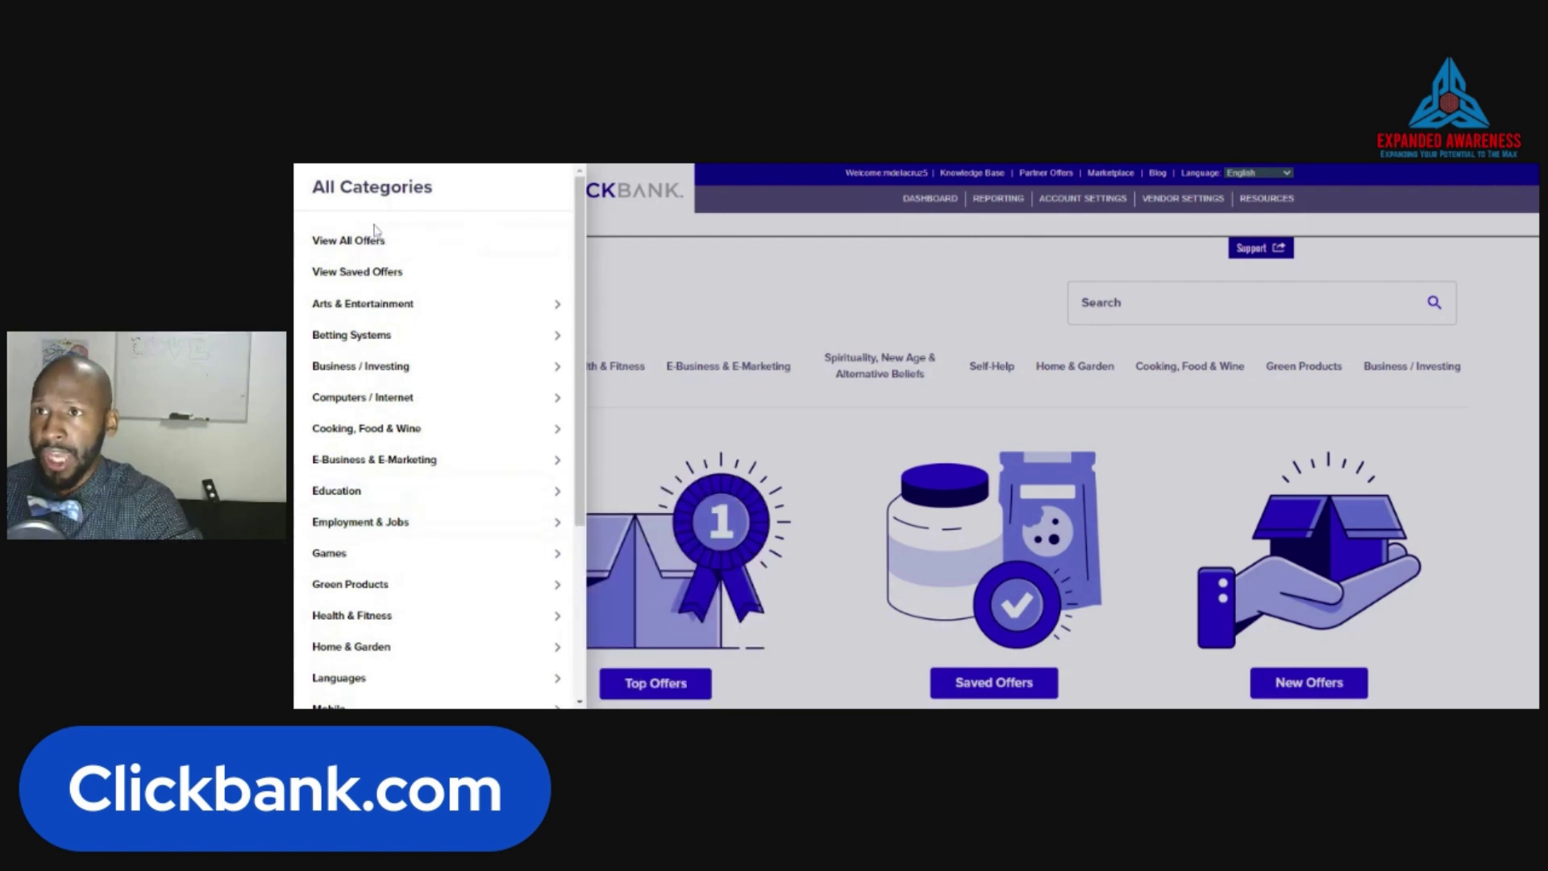
# Step: Open the Diets & Weight Loss subcategory of Health & Fitness in the affiliate marketplace
pyautogui.moveTo(407, 440)
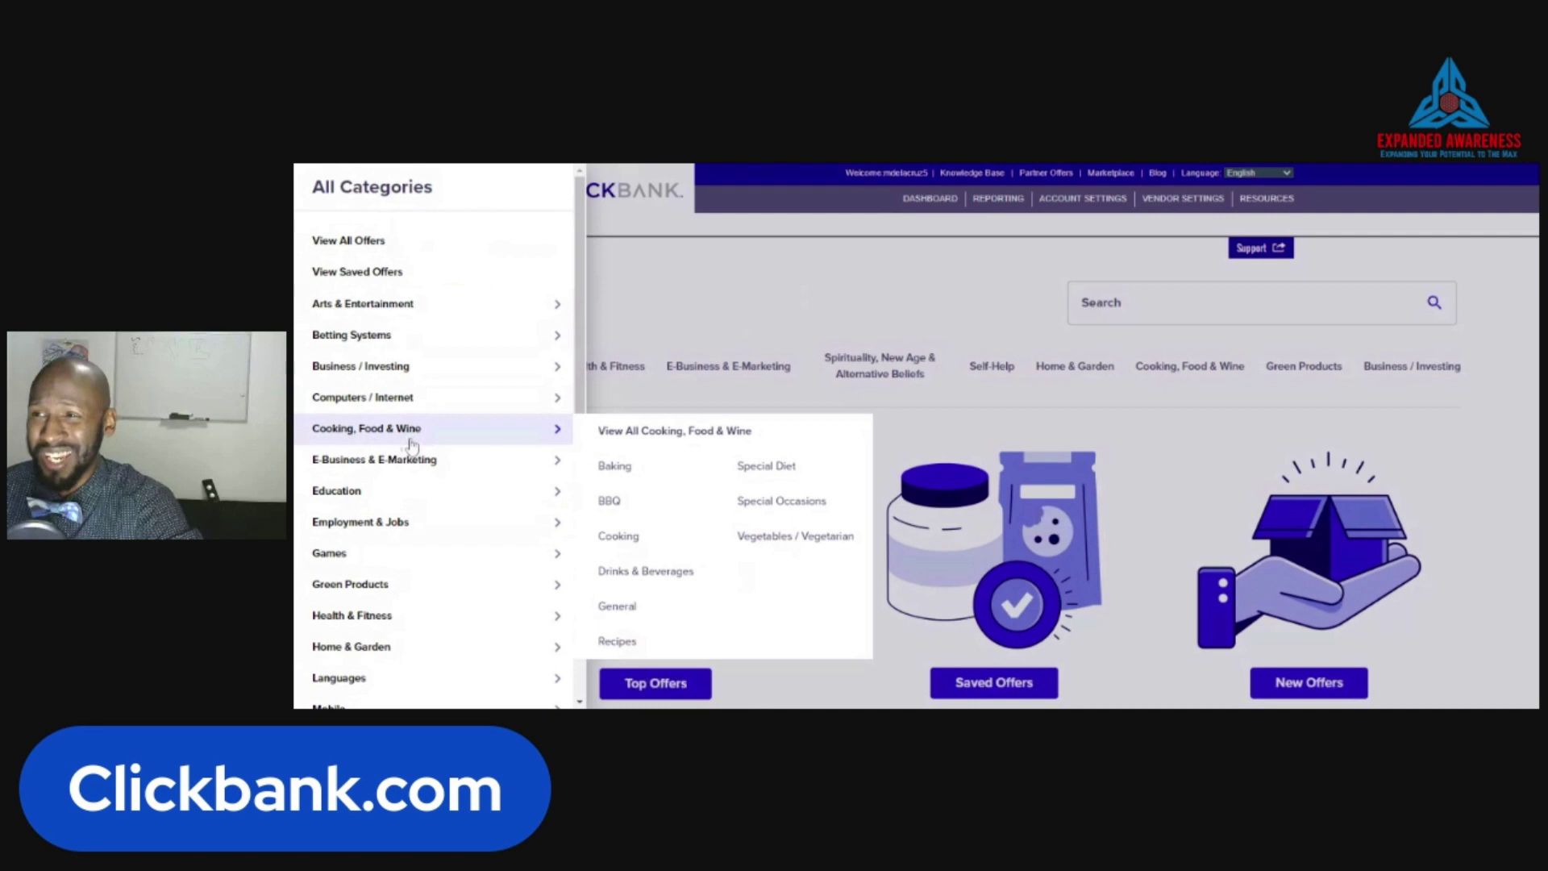
pyautogui.moveTo(430, 618)
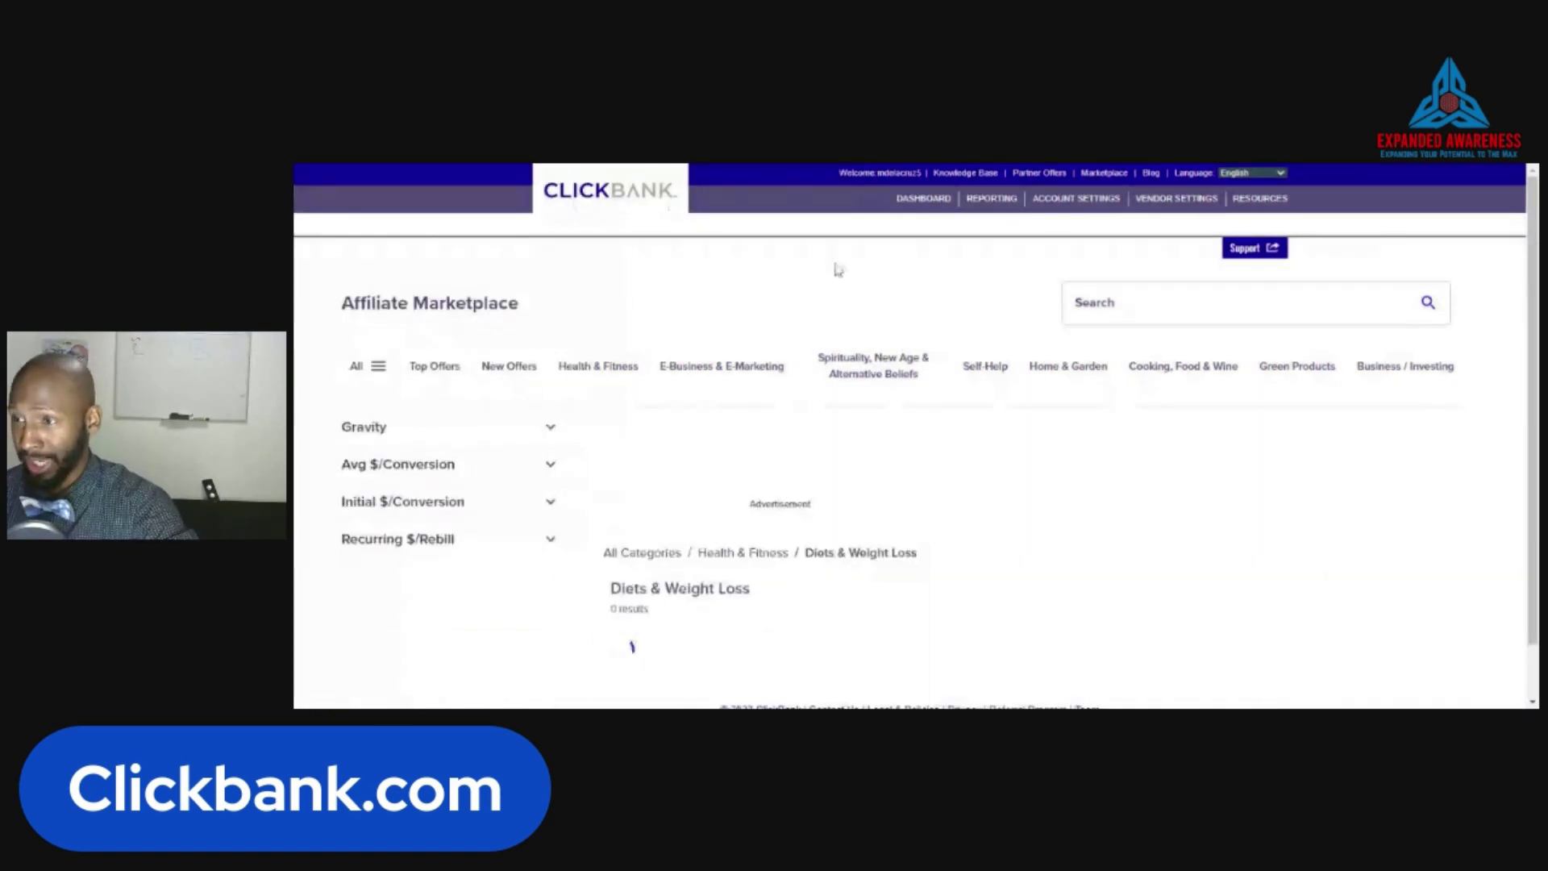
# Step: Examine the Diets & Weight Loss offers, comparing their gravity scores and average earnings per conversion
pyautogui.scroll(-1, 820, 282)
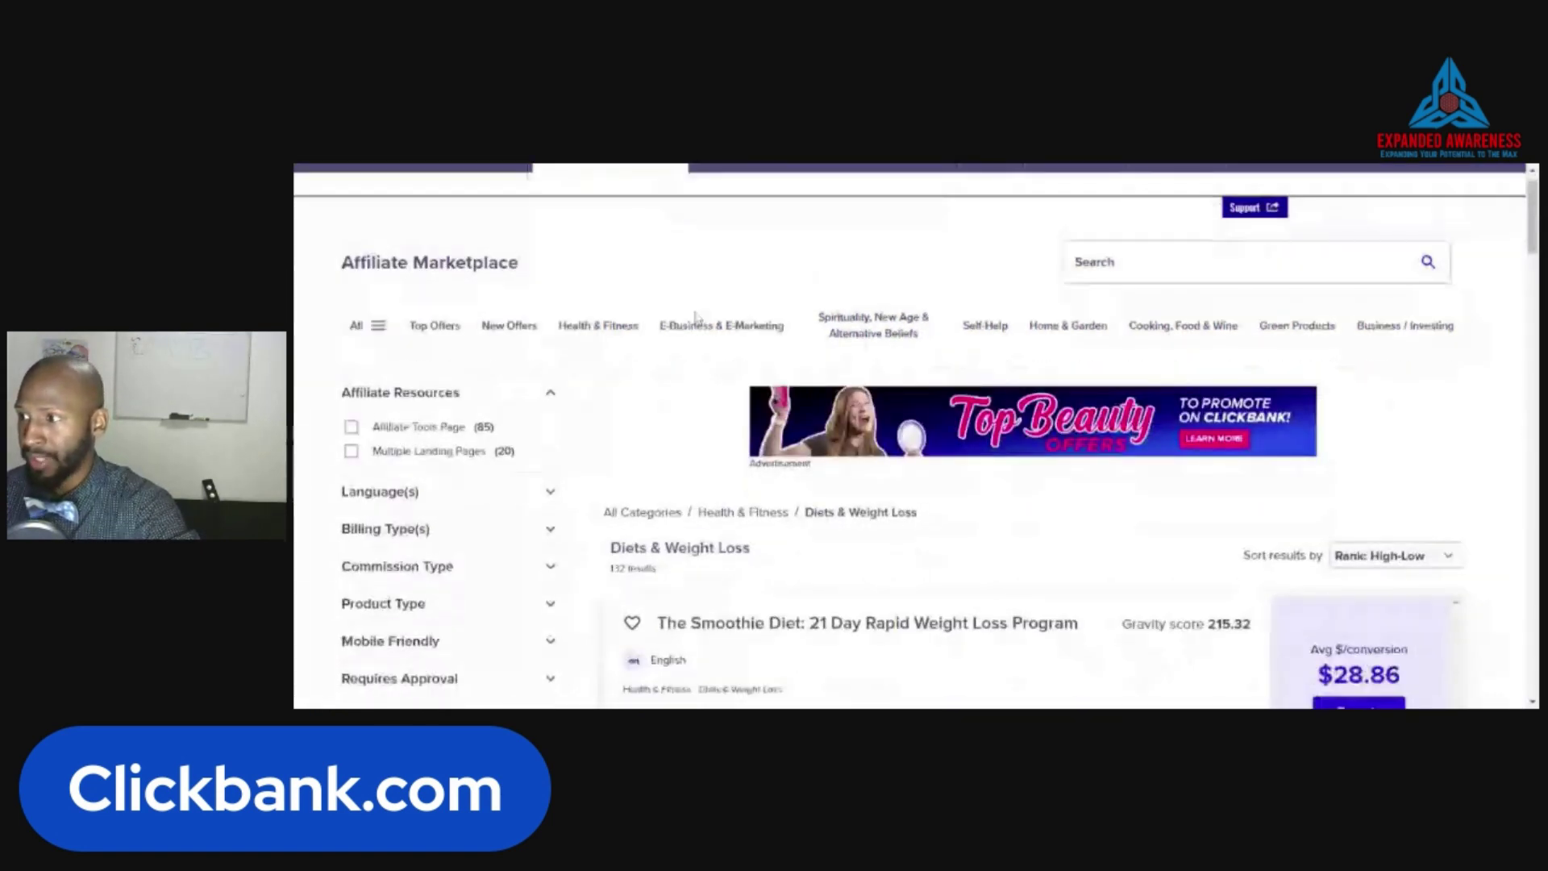
pyautogui.scroll(-1, 1164, 478)
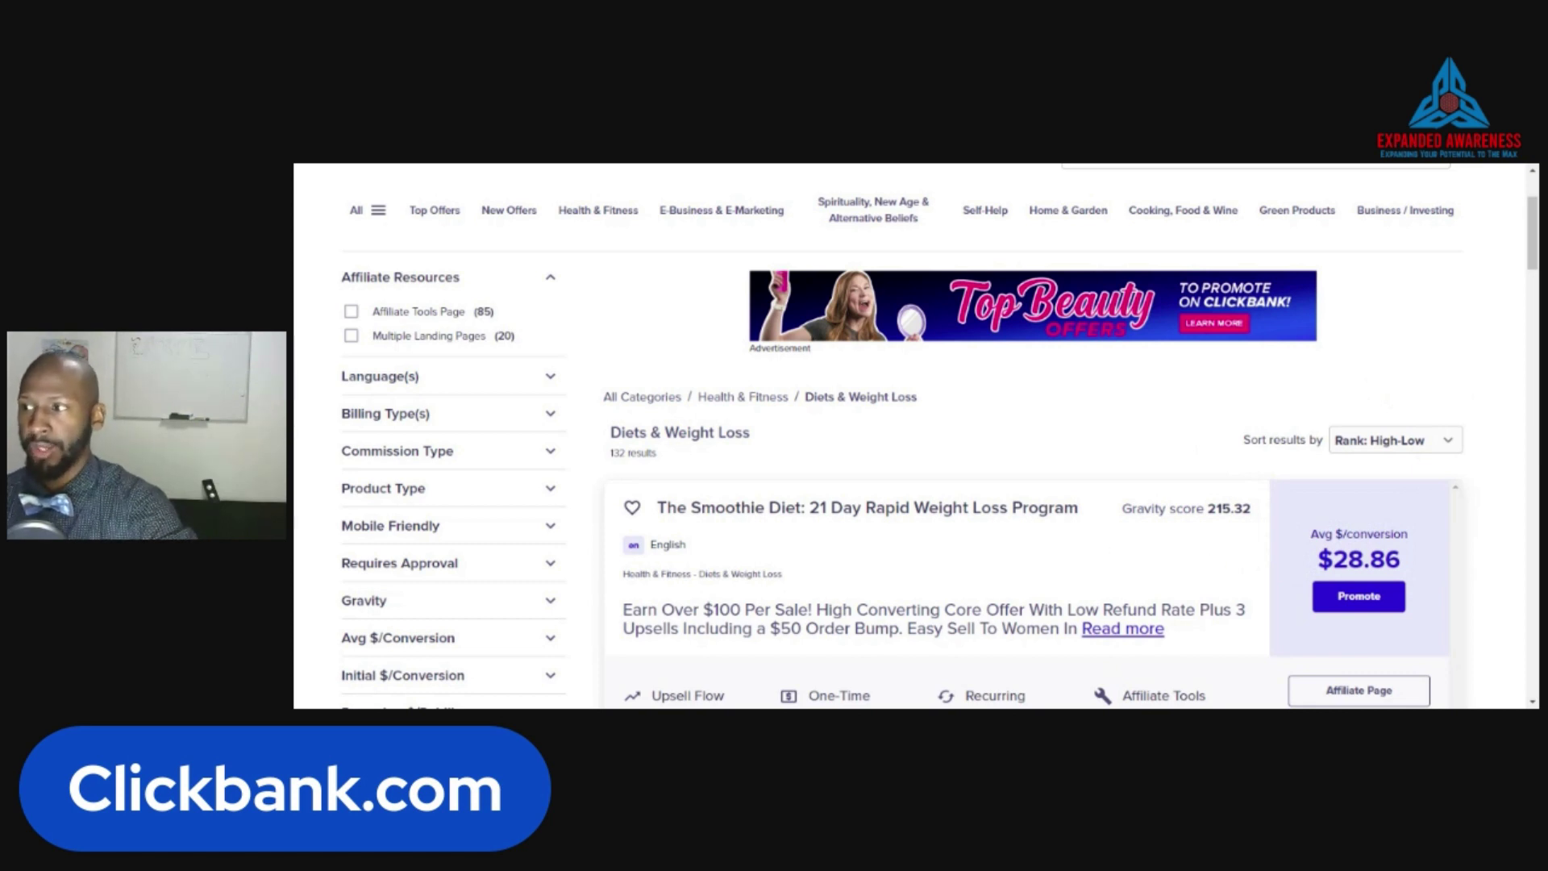
pyautogui.scroll(-1, 1077, 552)
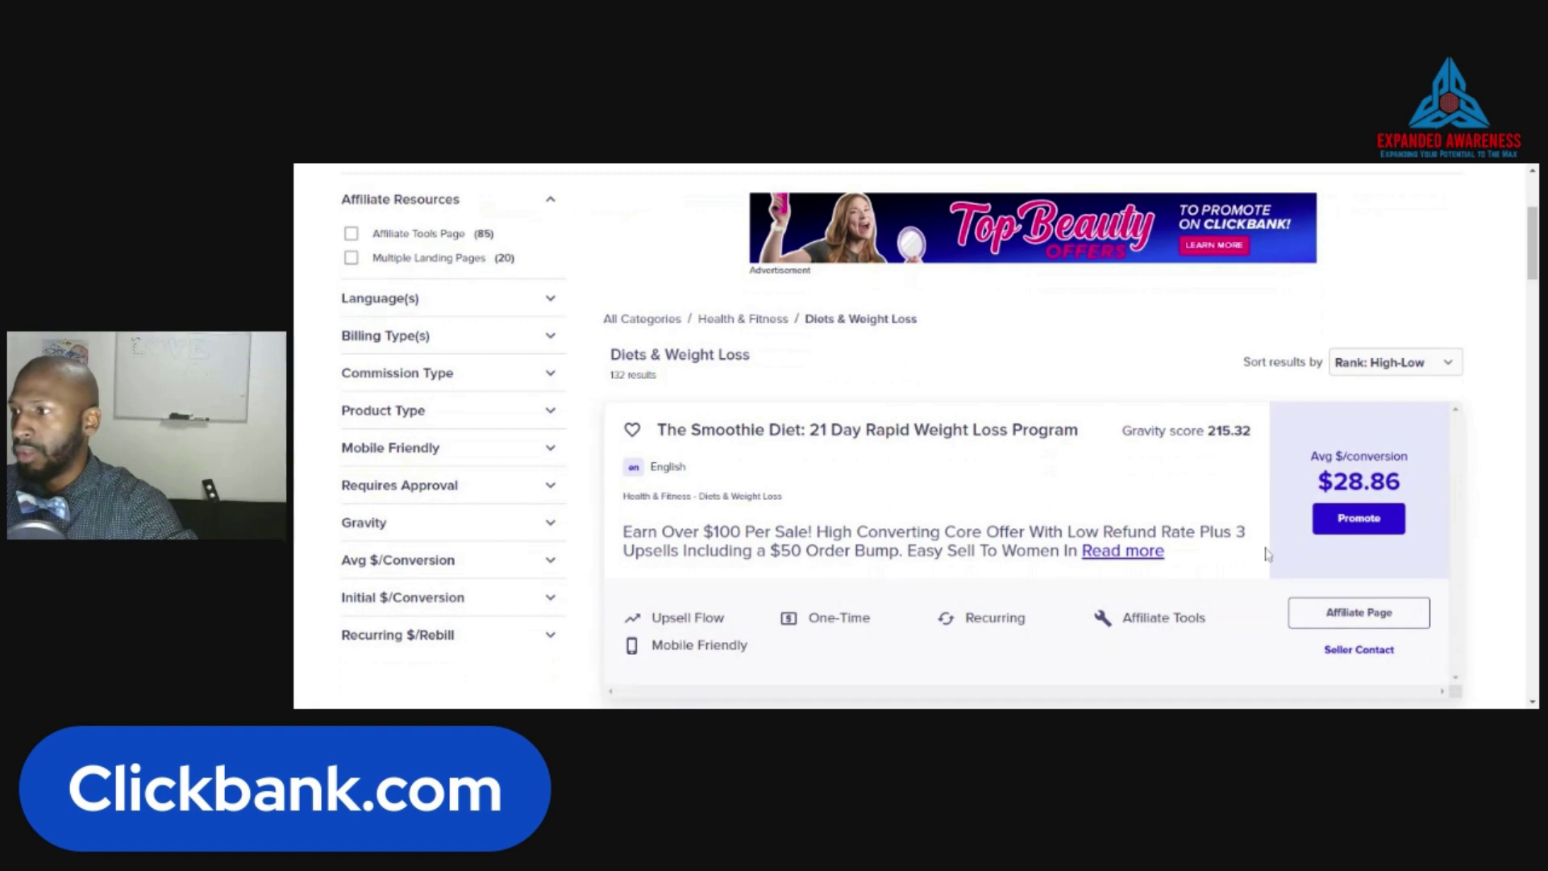
pyautogui.scroll(-4, 1252, 524)
pyautogui.scroll(3, 1248, 520)
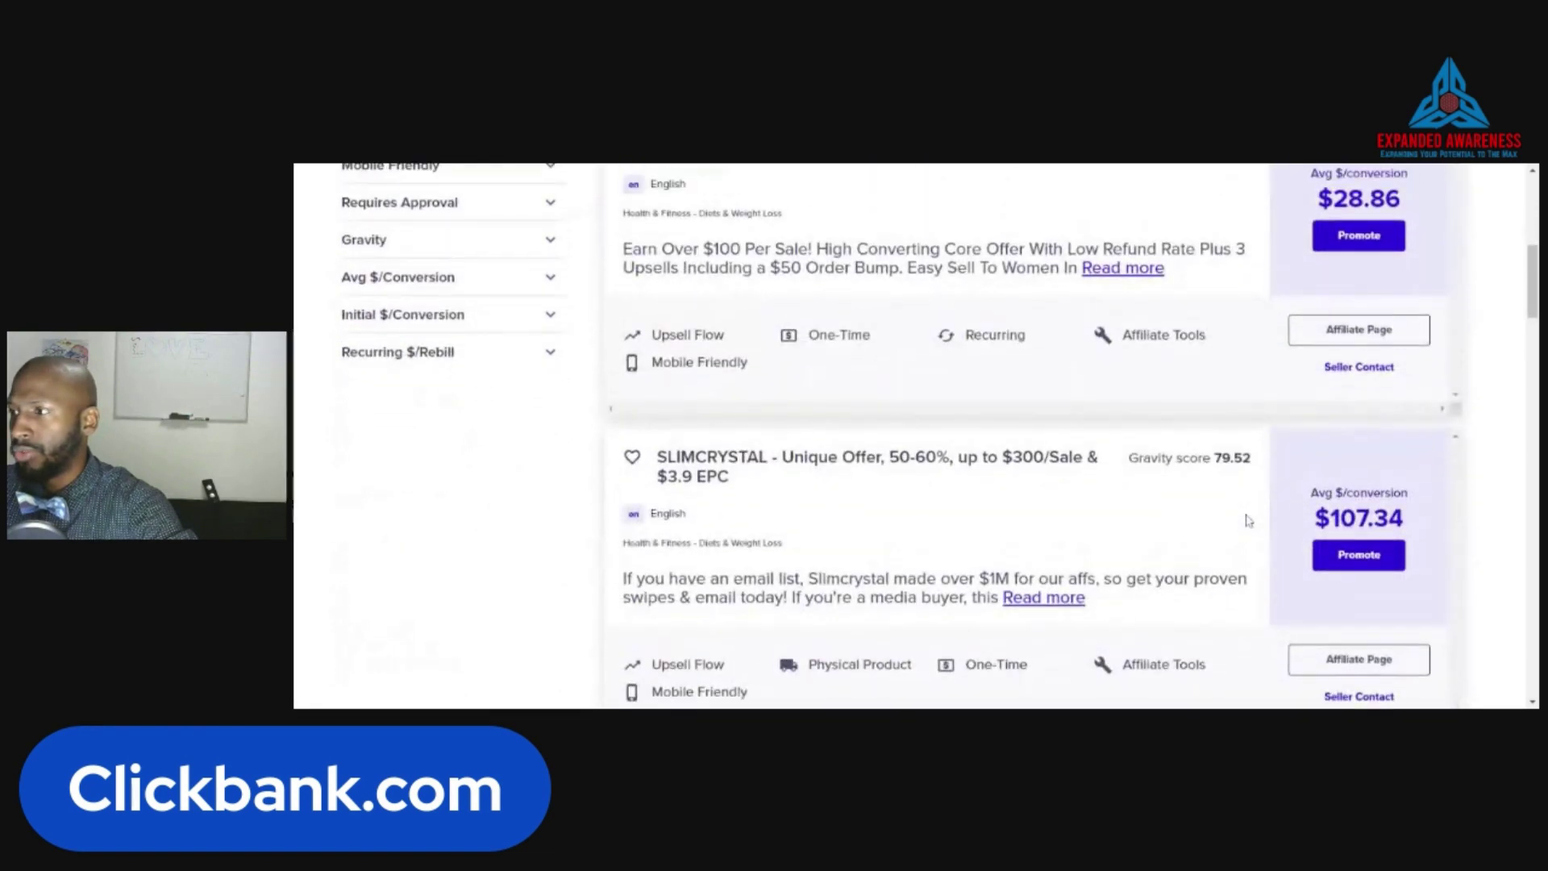
pyautogui.scroll(-1, 1249, 520)
pyautogui.scroll(-2, 1248, 520)
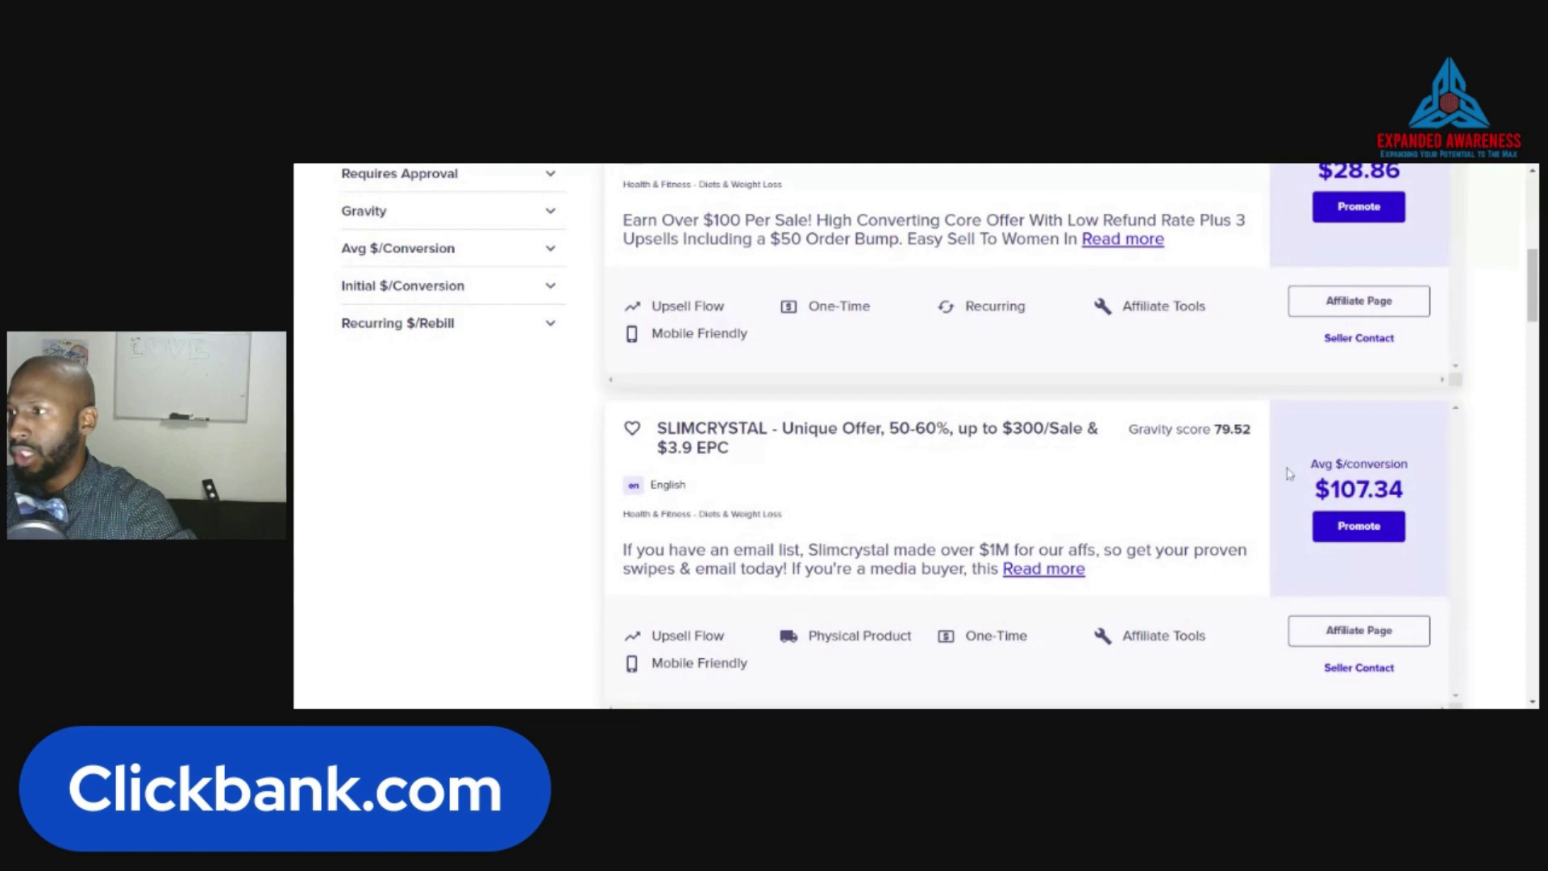
pyautogui.scroll(7, 1289, 474)
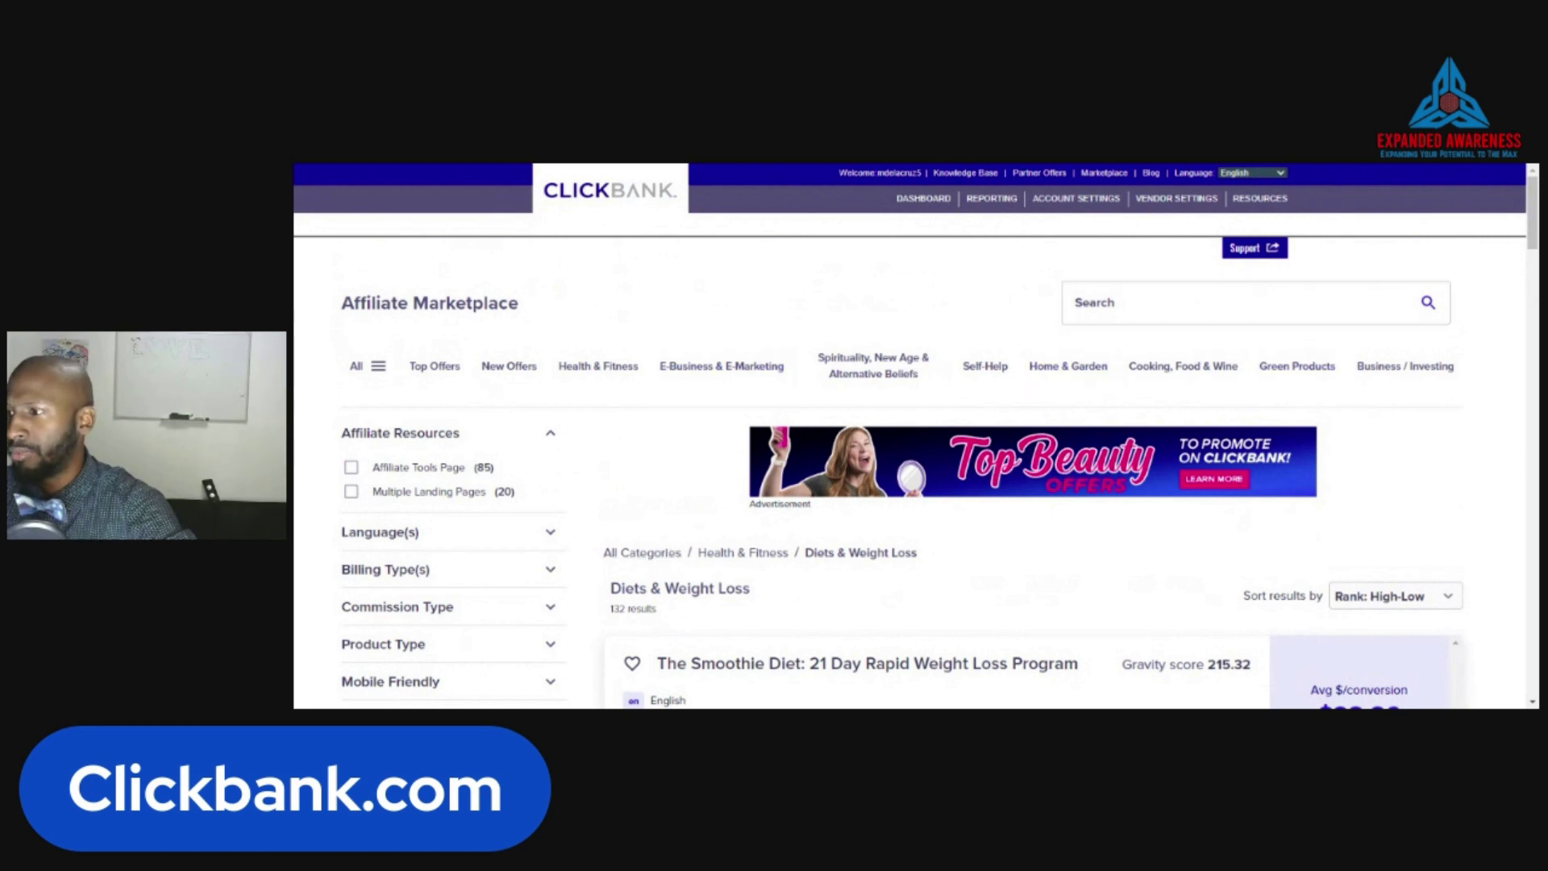
# Step: Sort the Diets & Weight Loss offers by Gravity: High-Low
pyautogui.scroll(-3, 1412, 517)
pyautogui.click(1387, 450)
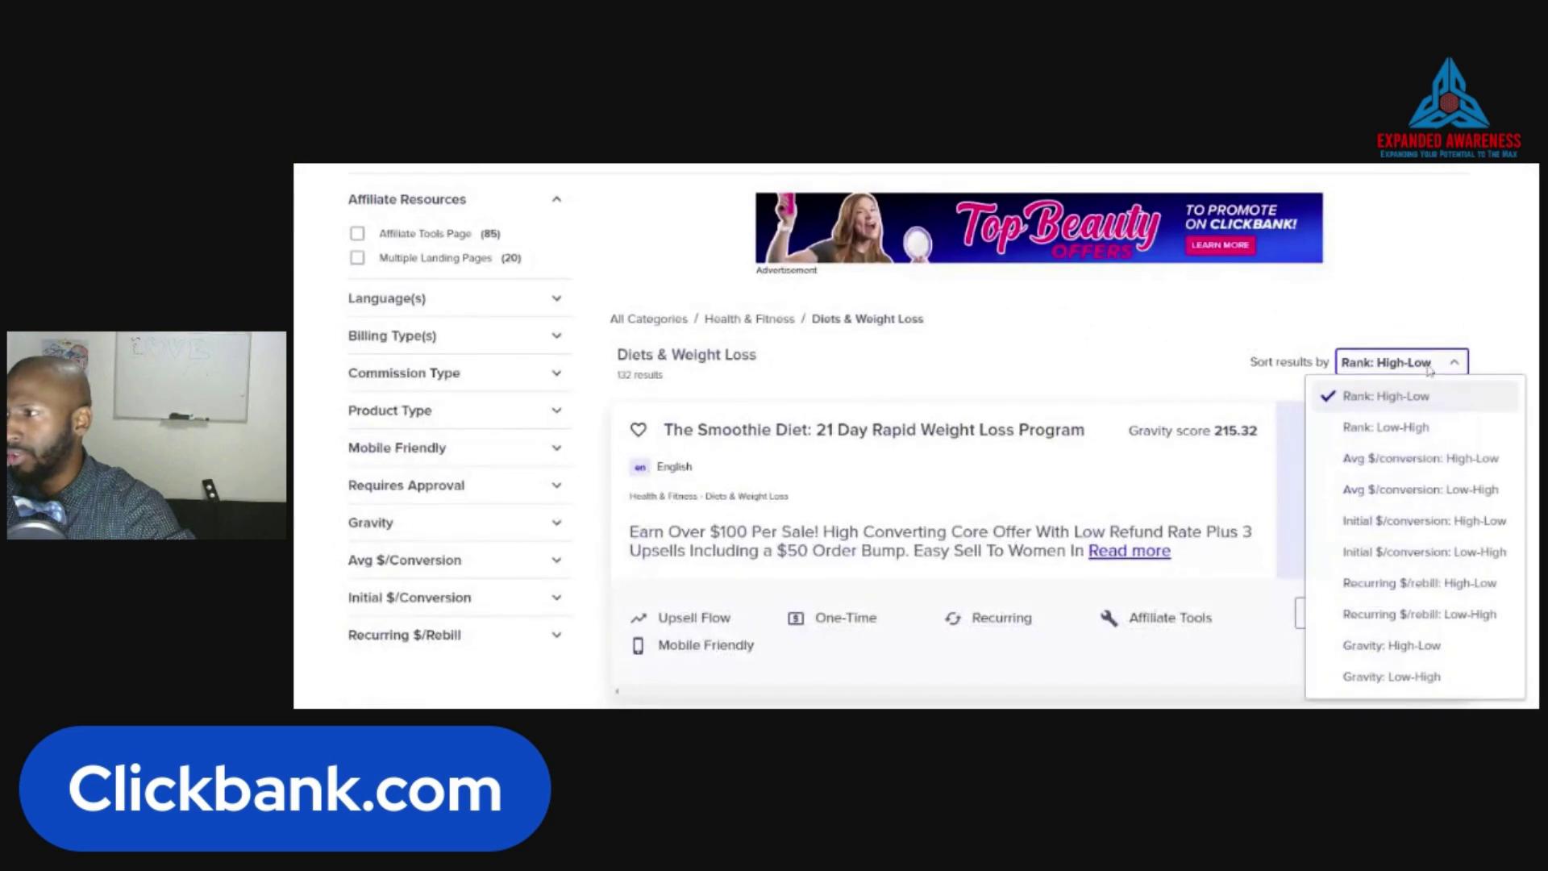
pyautogui.click(1389, 649)
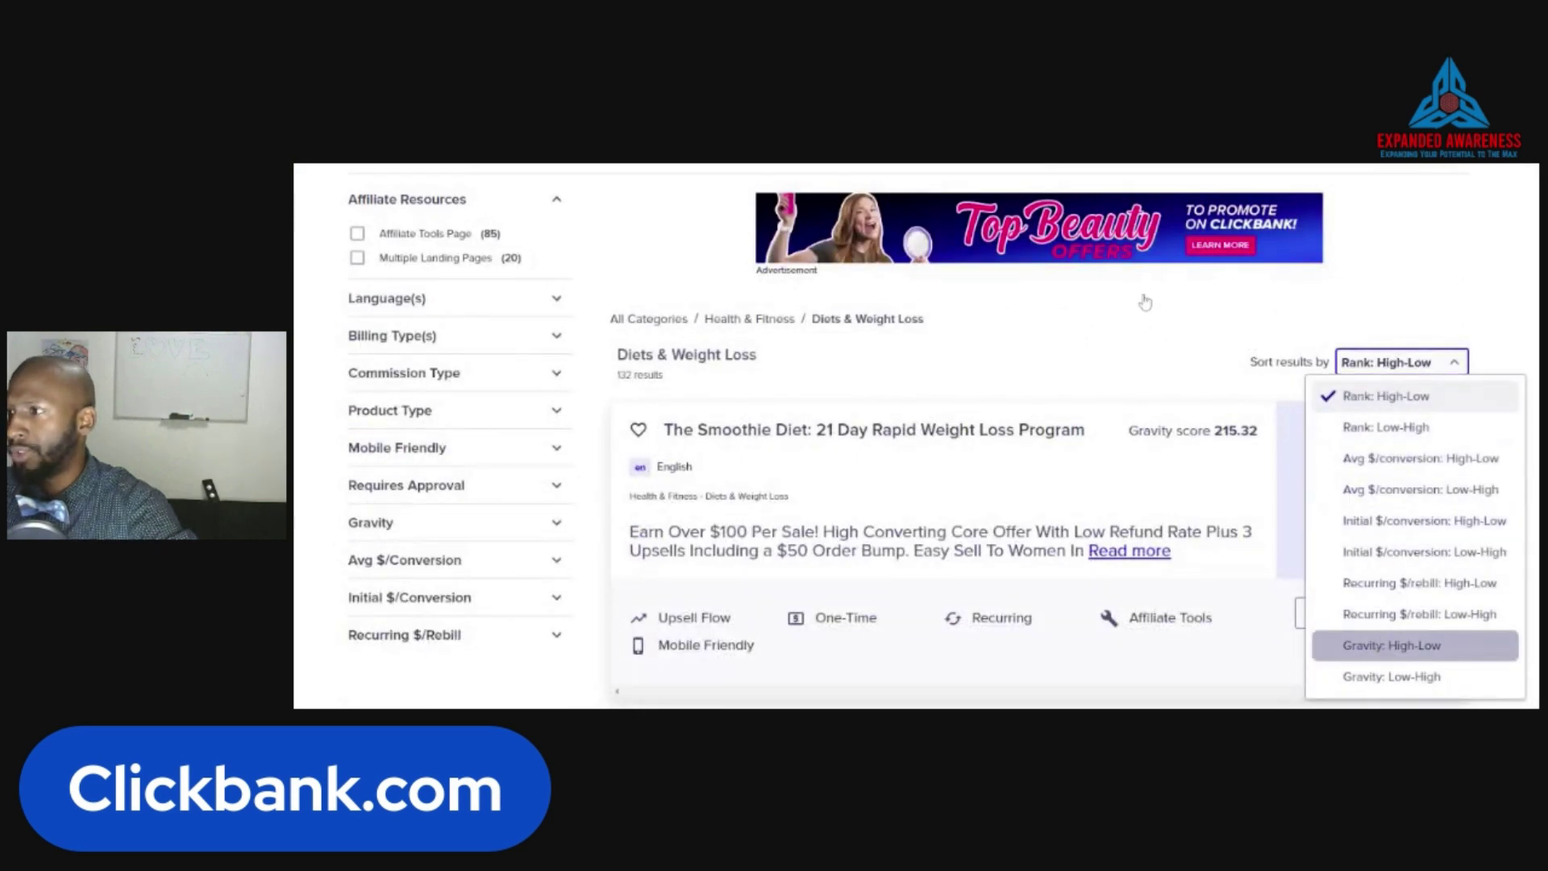
pyautogui.scroll(-3, 1238, 500)
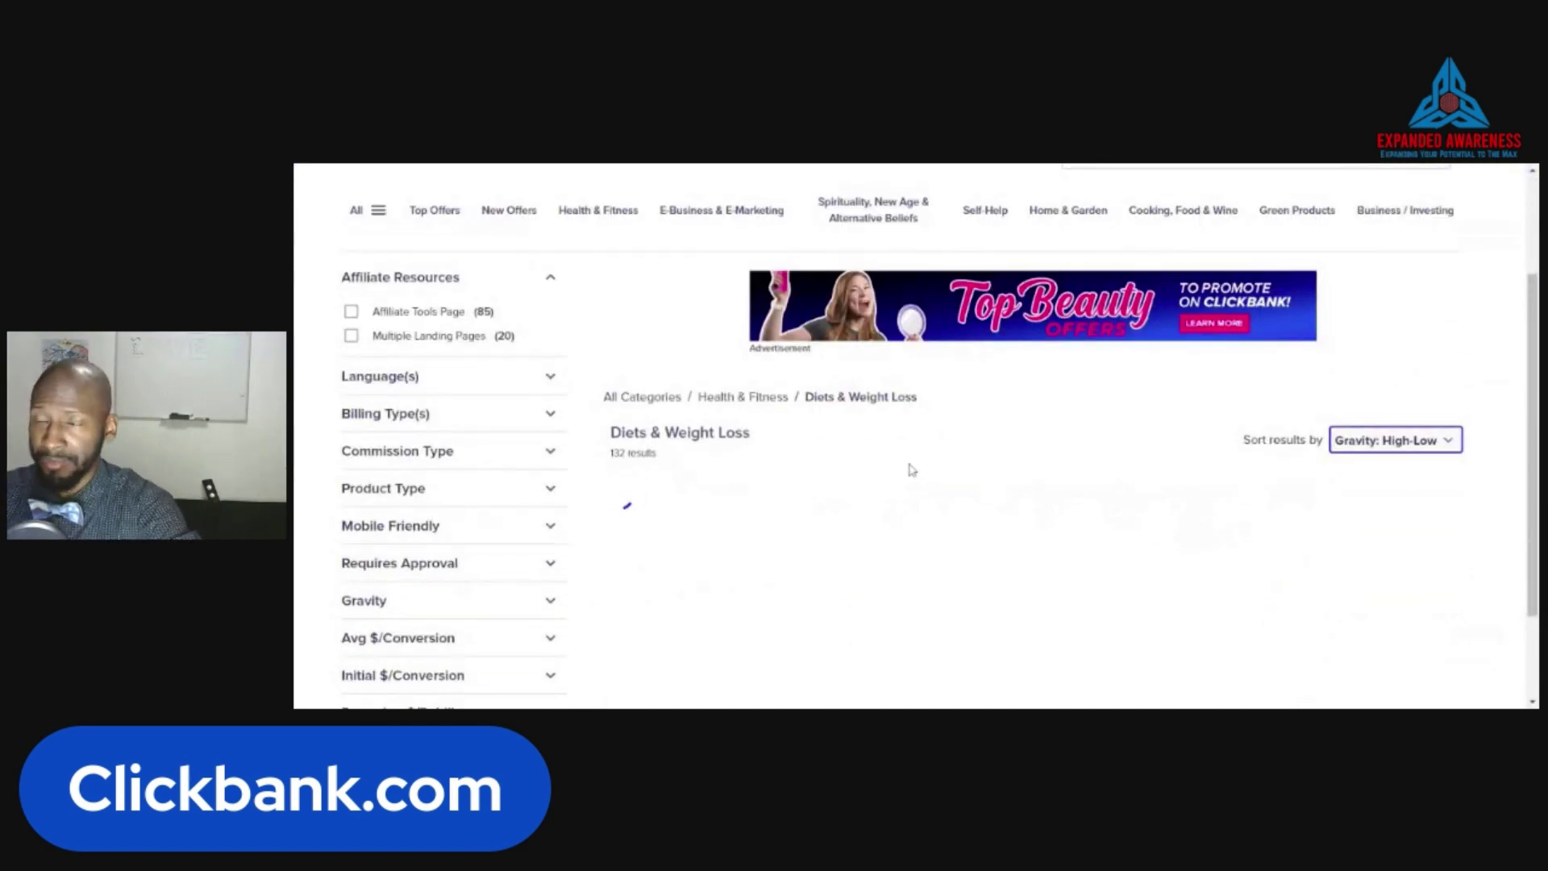
pyautogui.scroll(-2, 1072, 525)
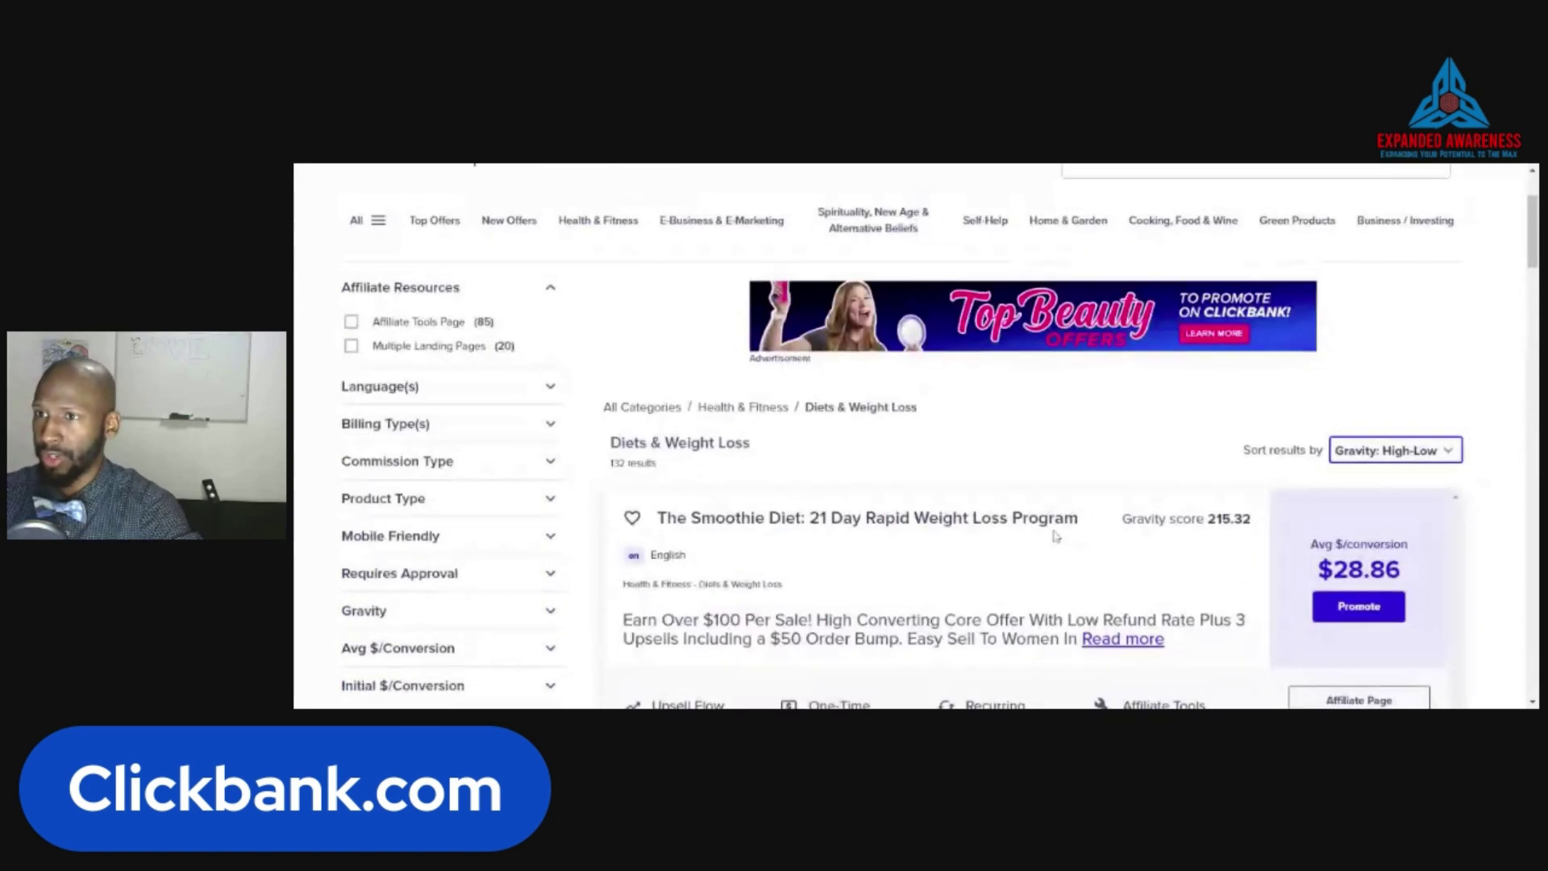
# Step: Check the first offer's average earnings per conversion and read the explanation of that figure
pyautogui.scroll(1, 1065, 533)
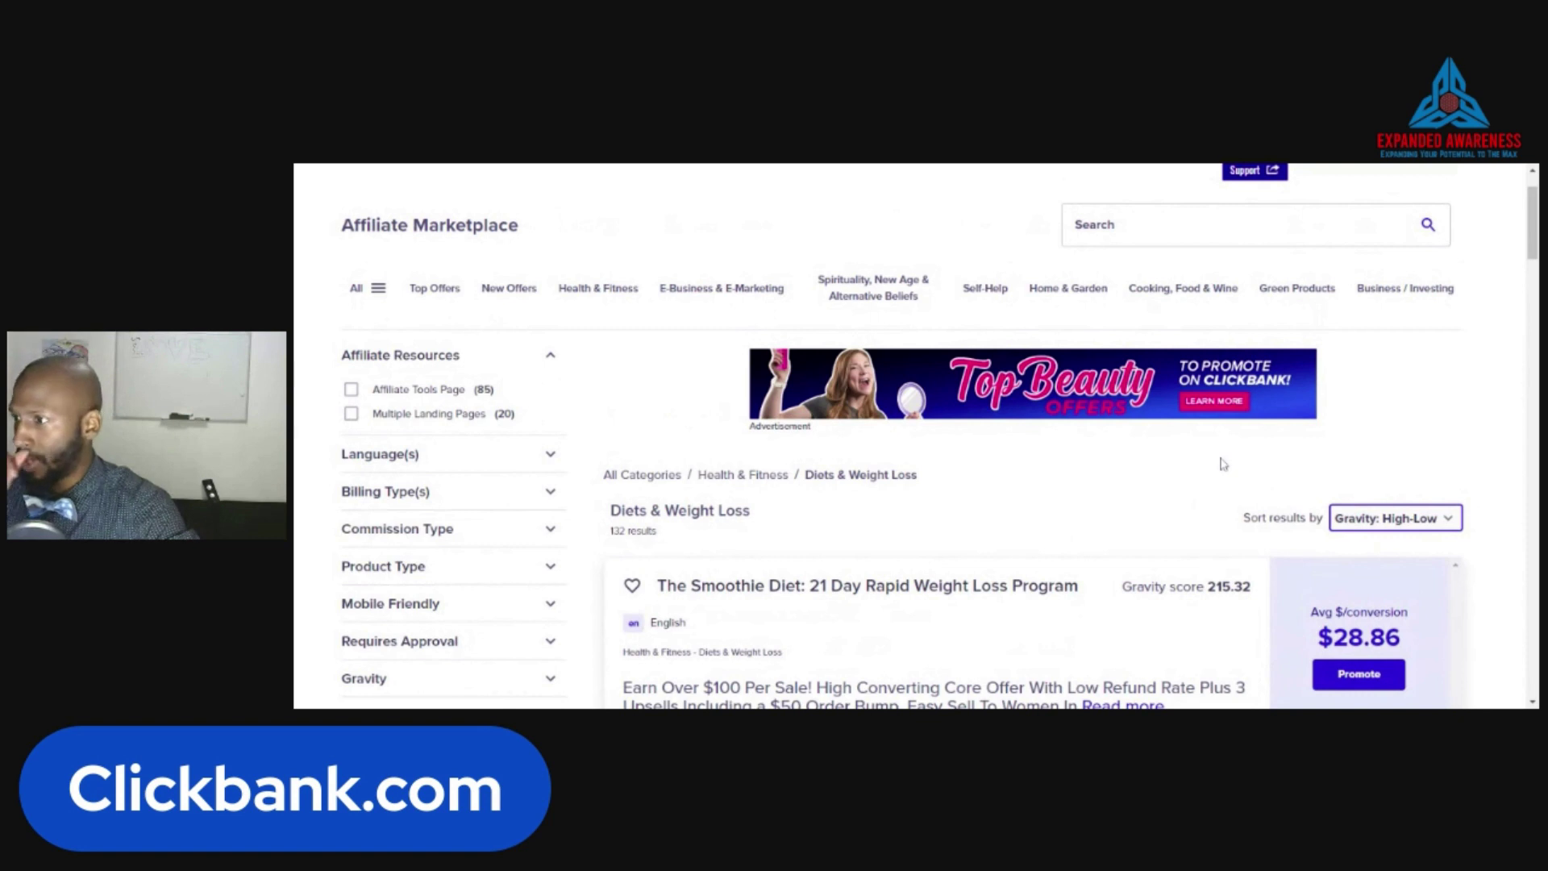
pyautogui.scroll(-1, 1223, 464)
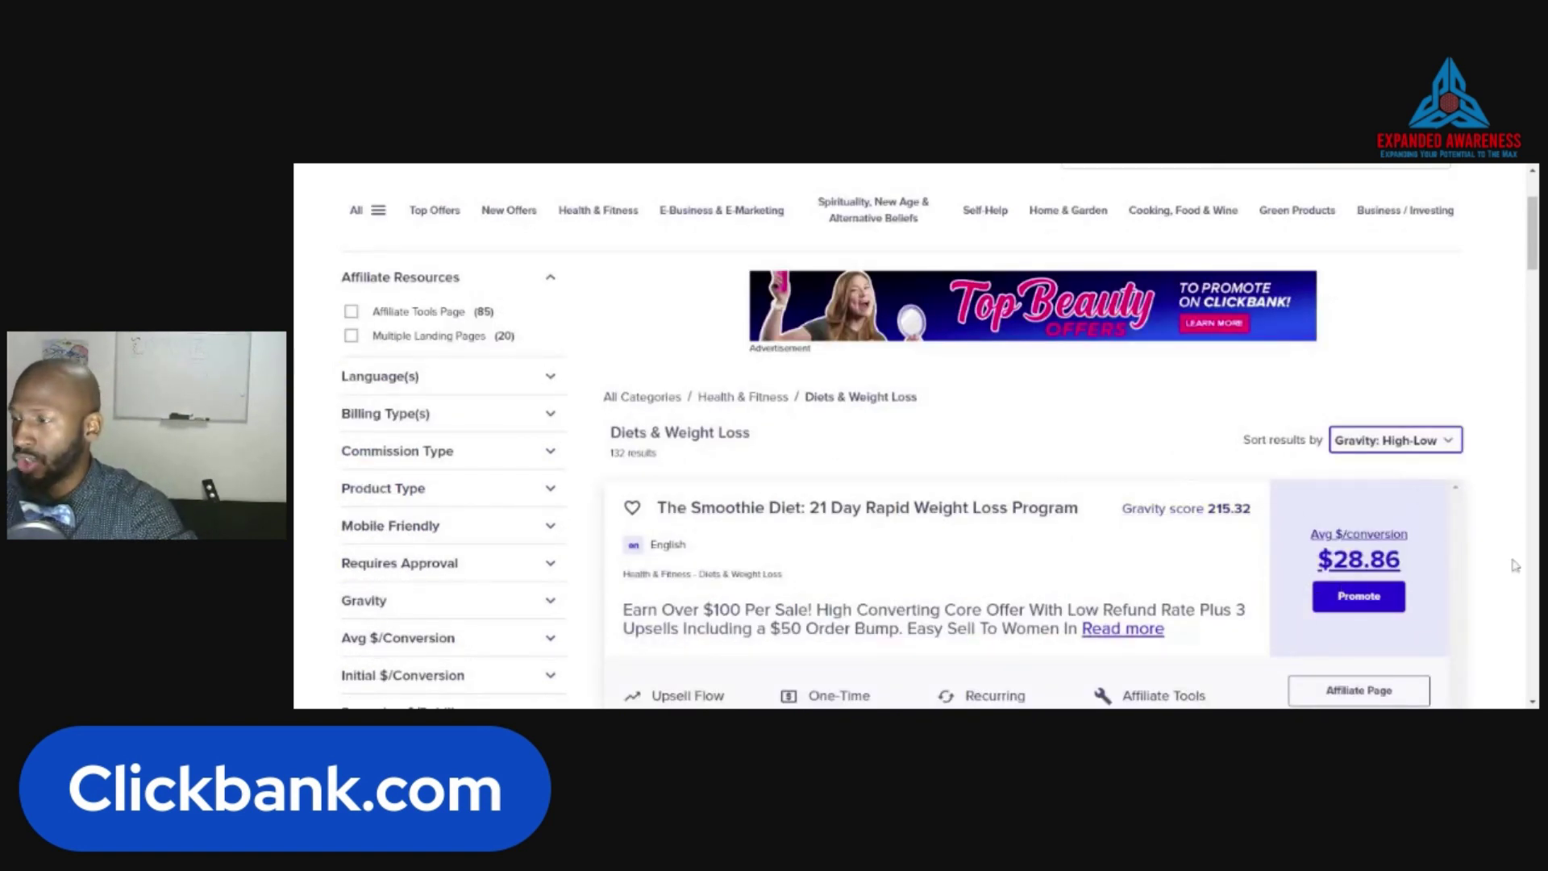
pyautogui.moveTo(1316, 533)
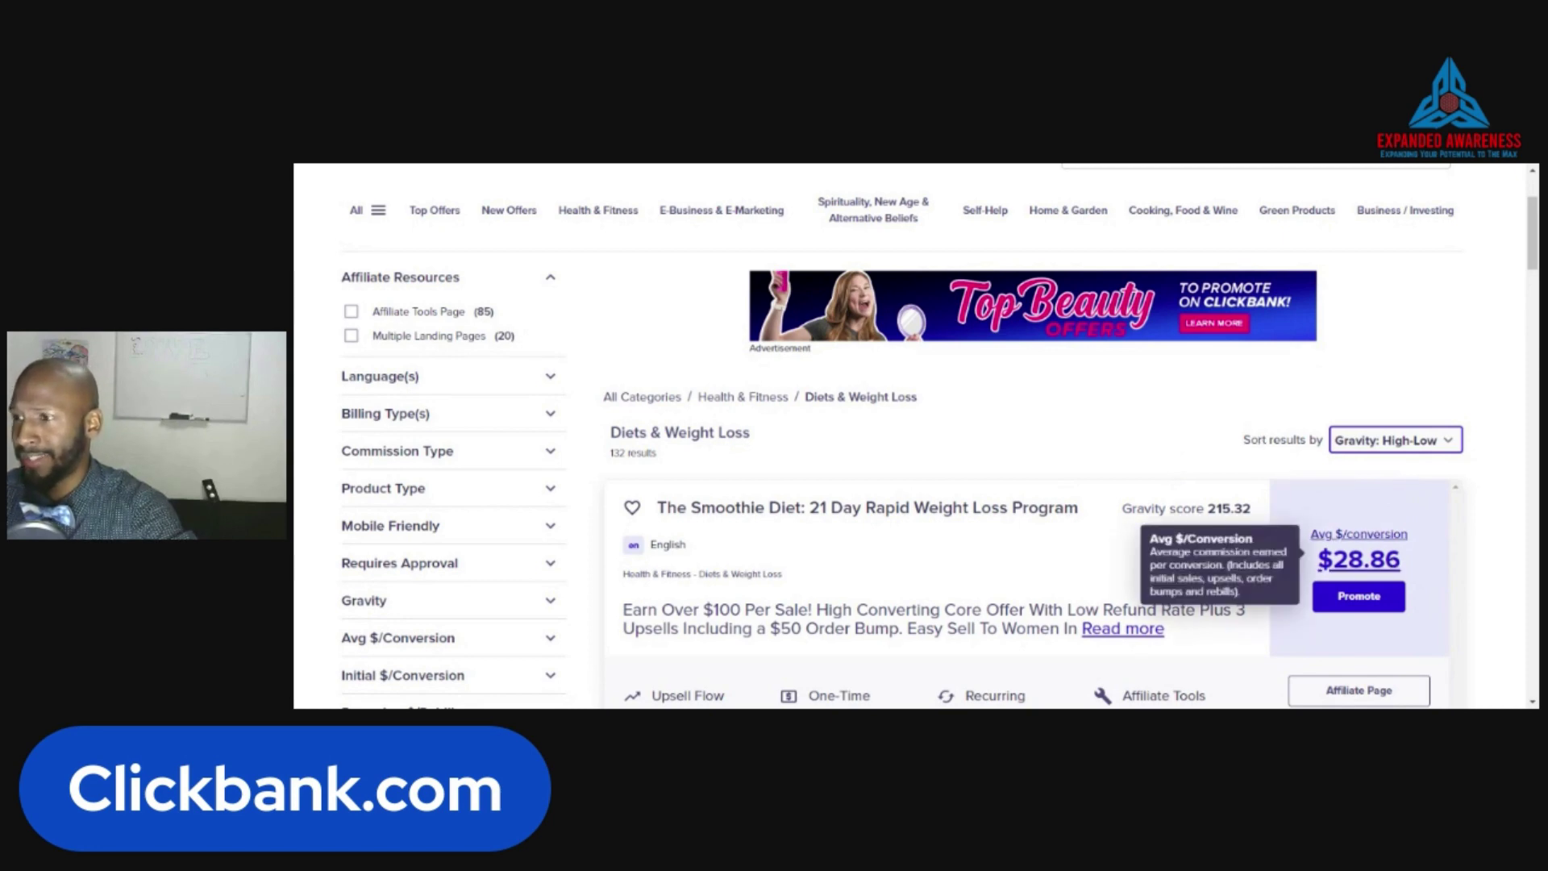
# Step: Start a HopLink to promote The Smoothie Diet: 21 Day Rapid Weight Loss Program and check its prefilled nickname account
pyautogui.scroll(-2, 510, 459)
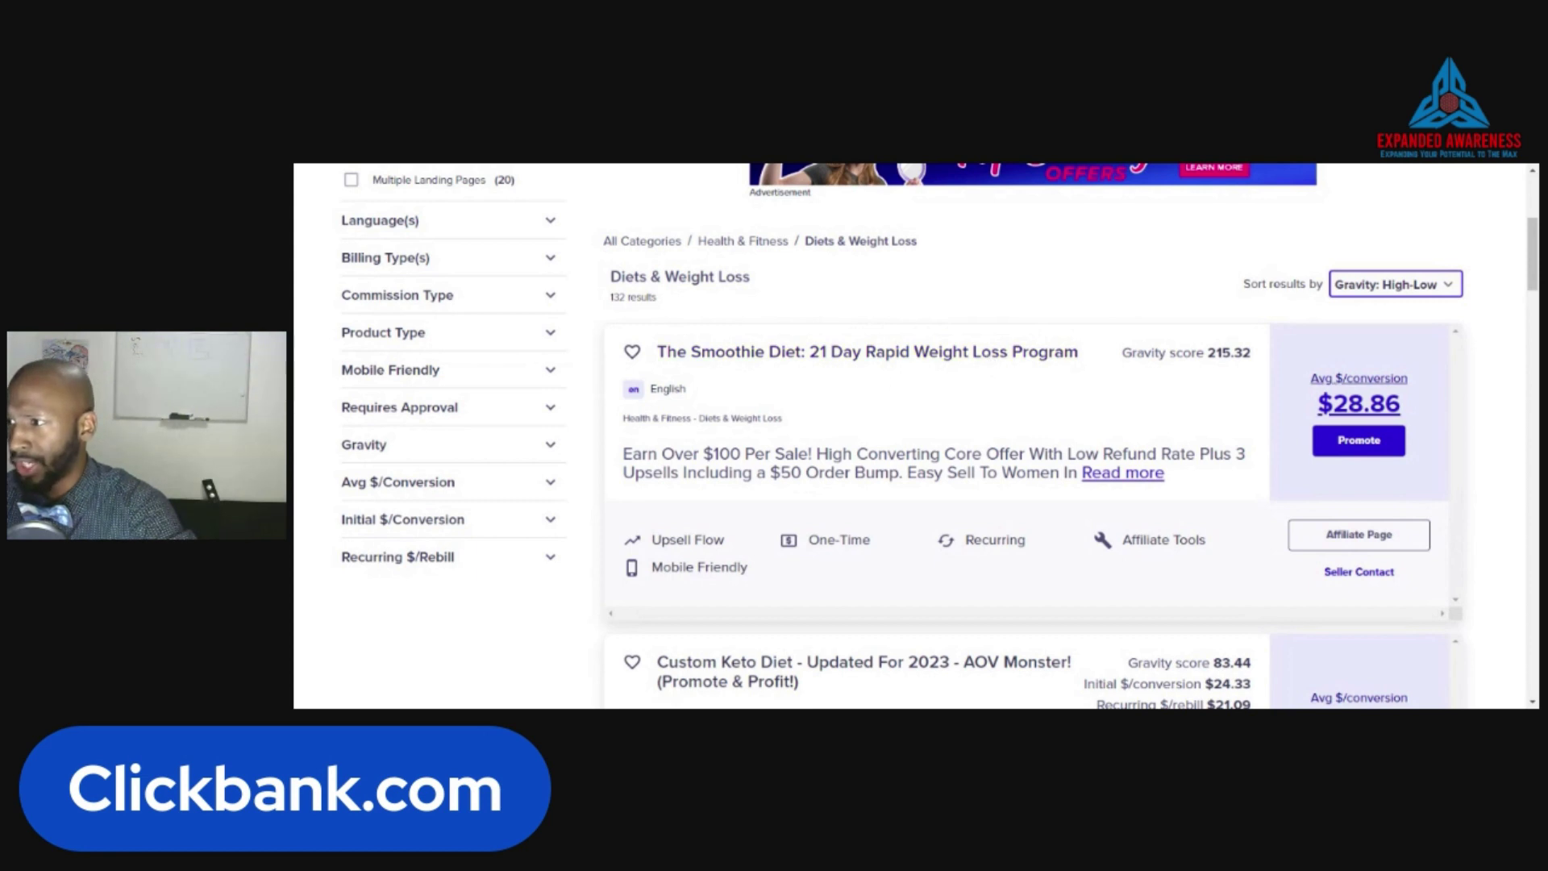
pyautogui.click(1355, 445)
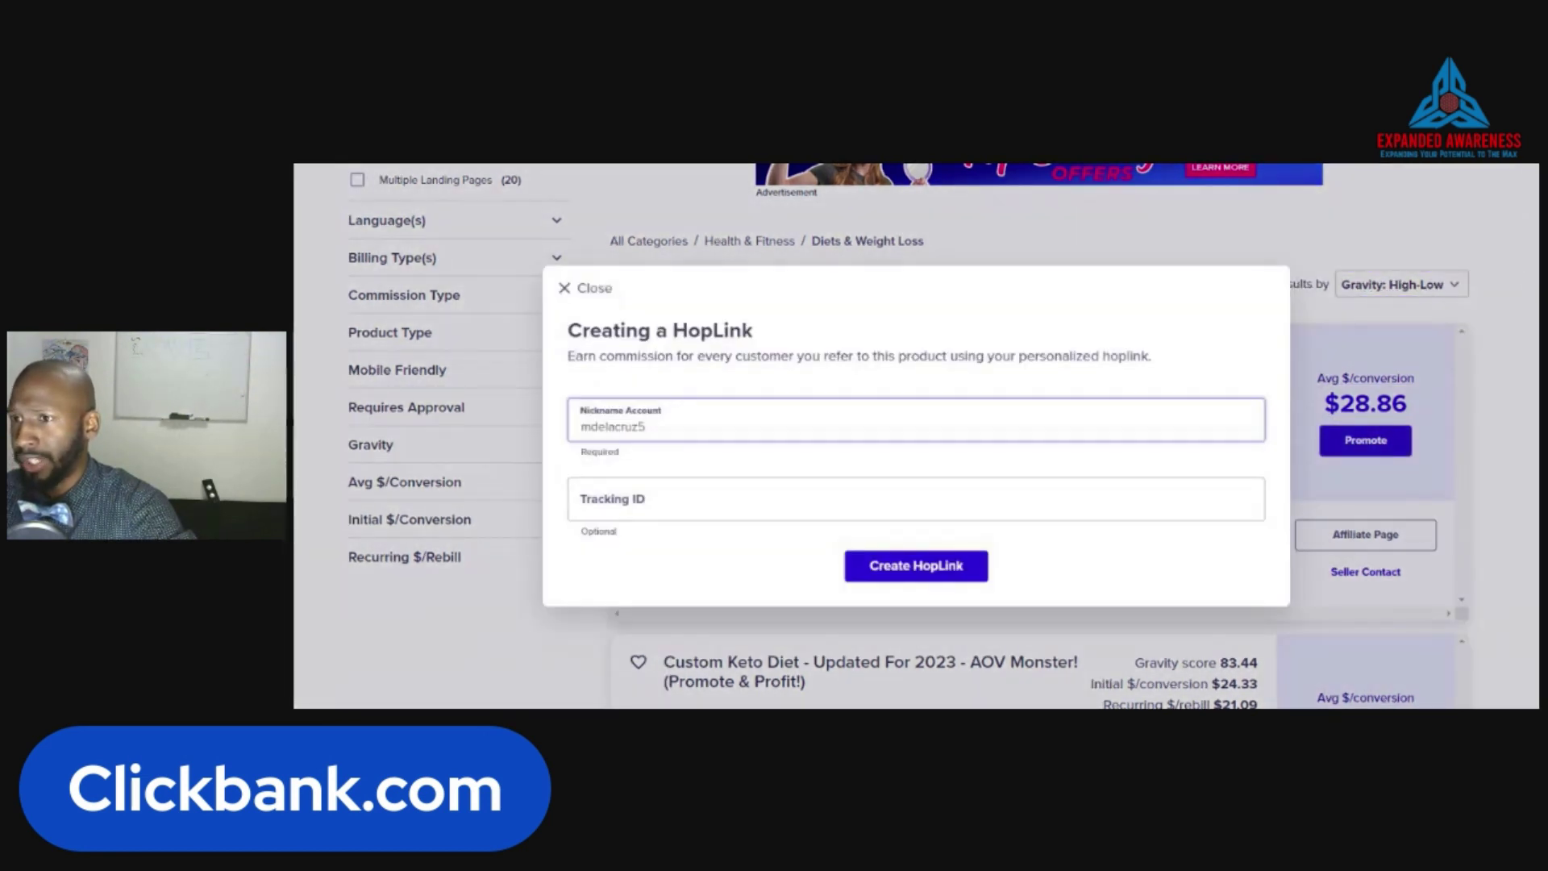
pyautogui.moveTo(581, 427); pyautogui.dragTo(646, 427)
pyautogui.click(581, 426)
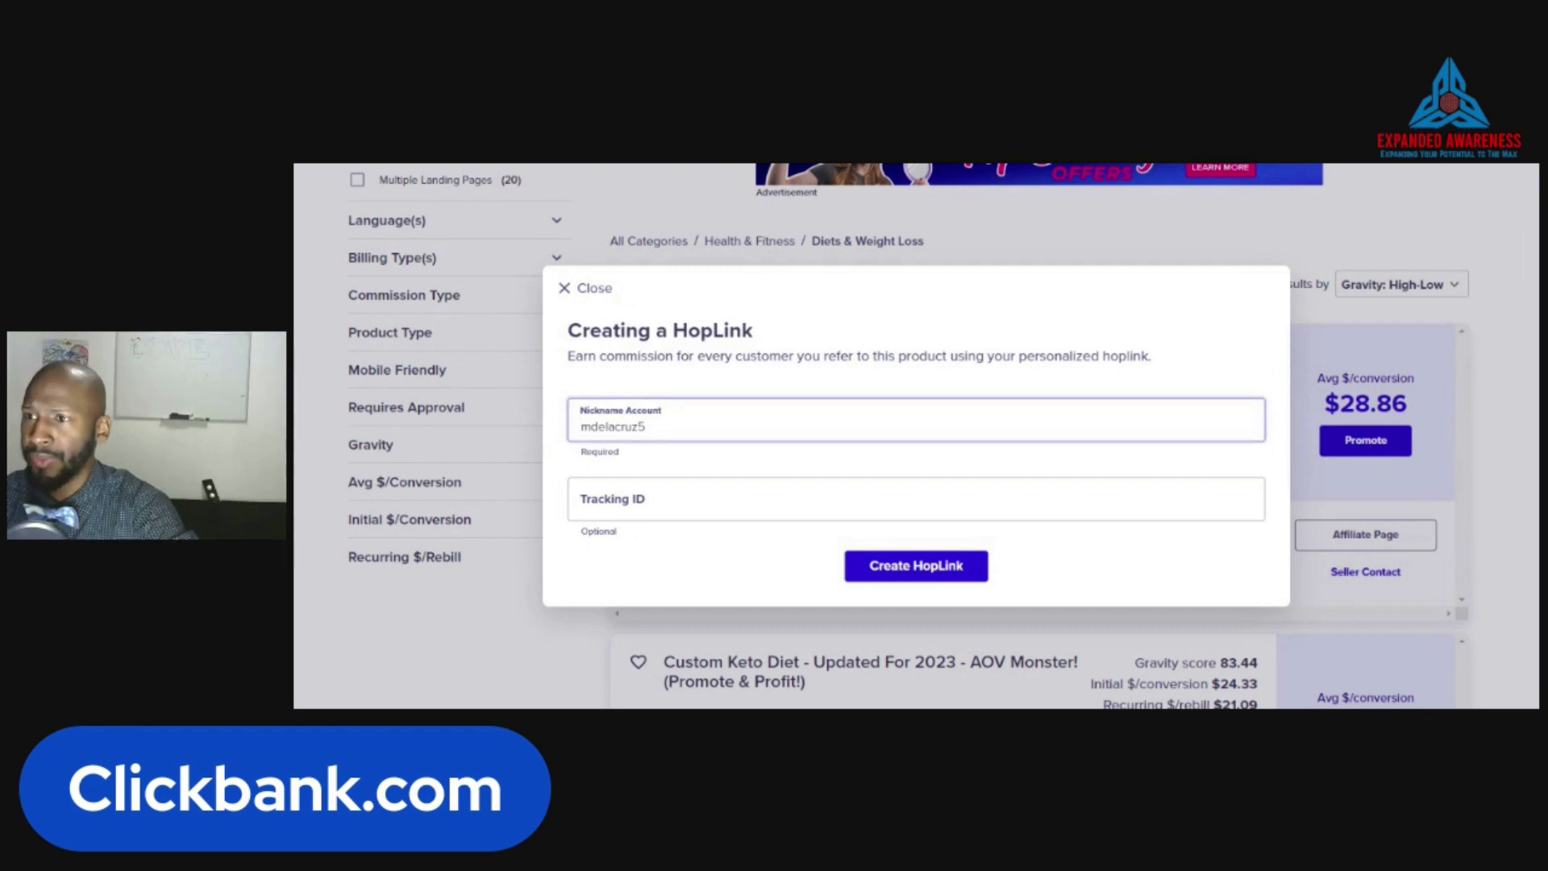
pyautogui.hotkey('ctrl', 'a')
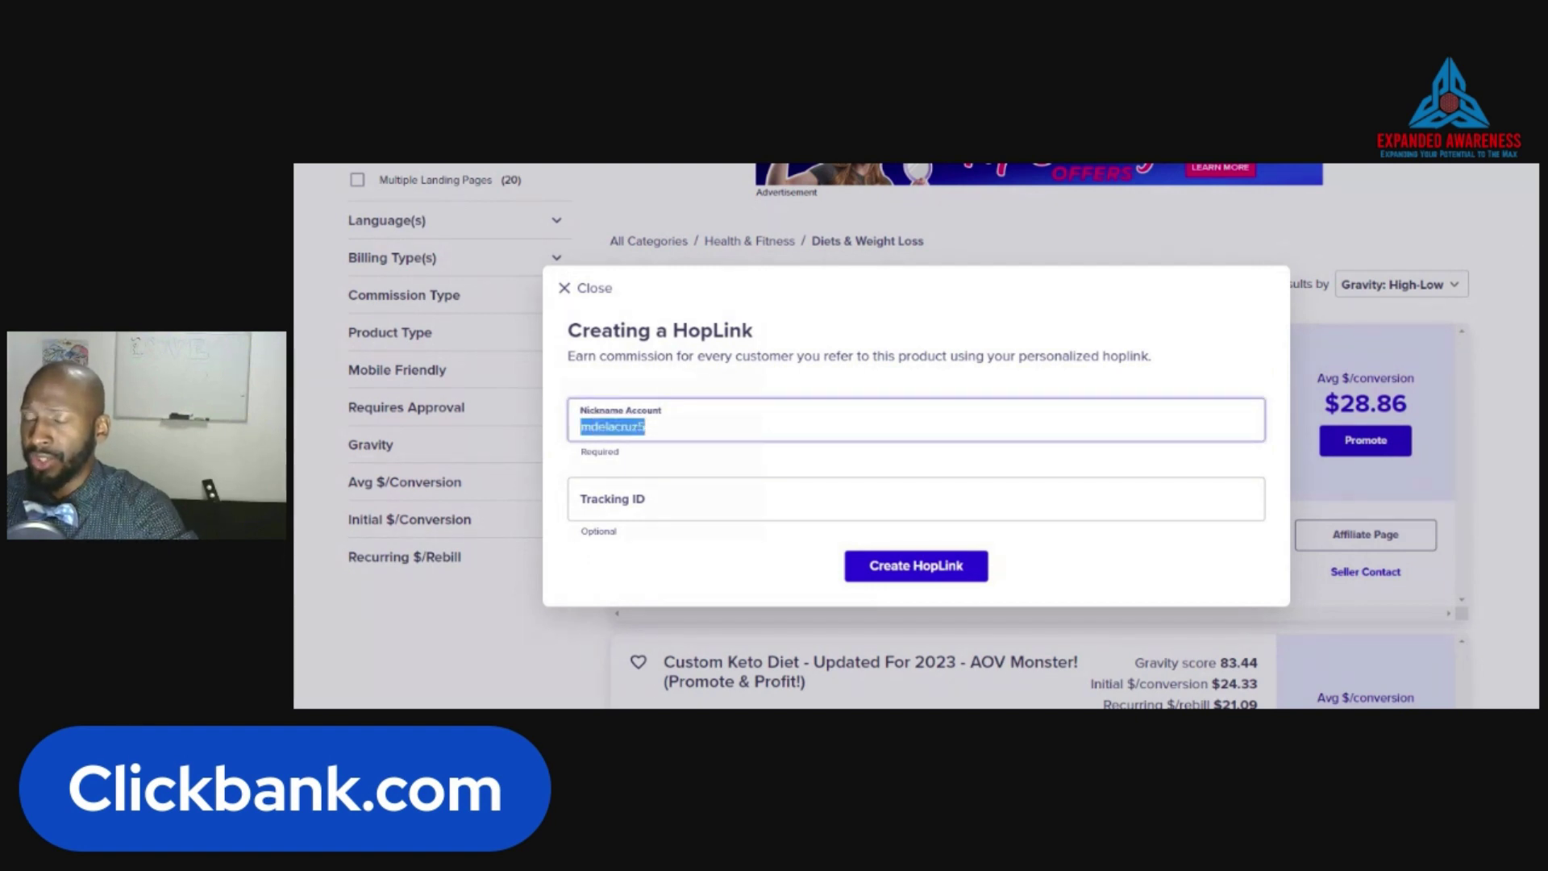
pyautogui.click(581, 427)
pyautogui.click(928, 533)
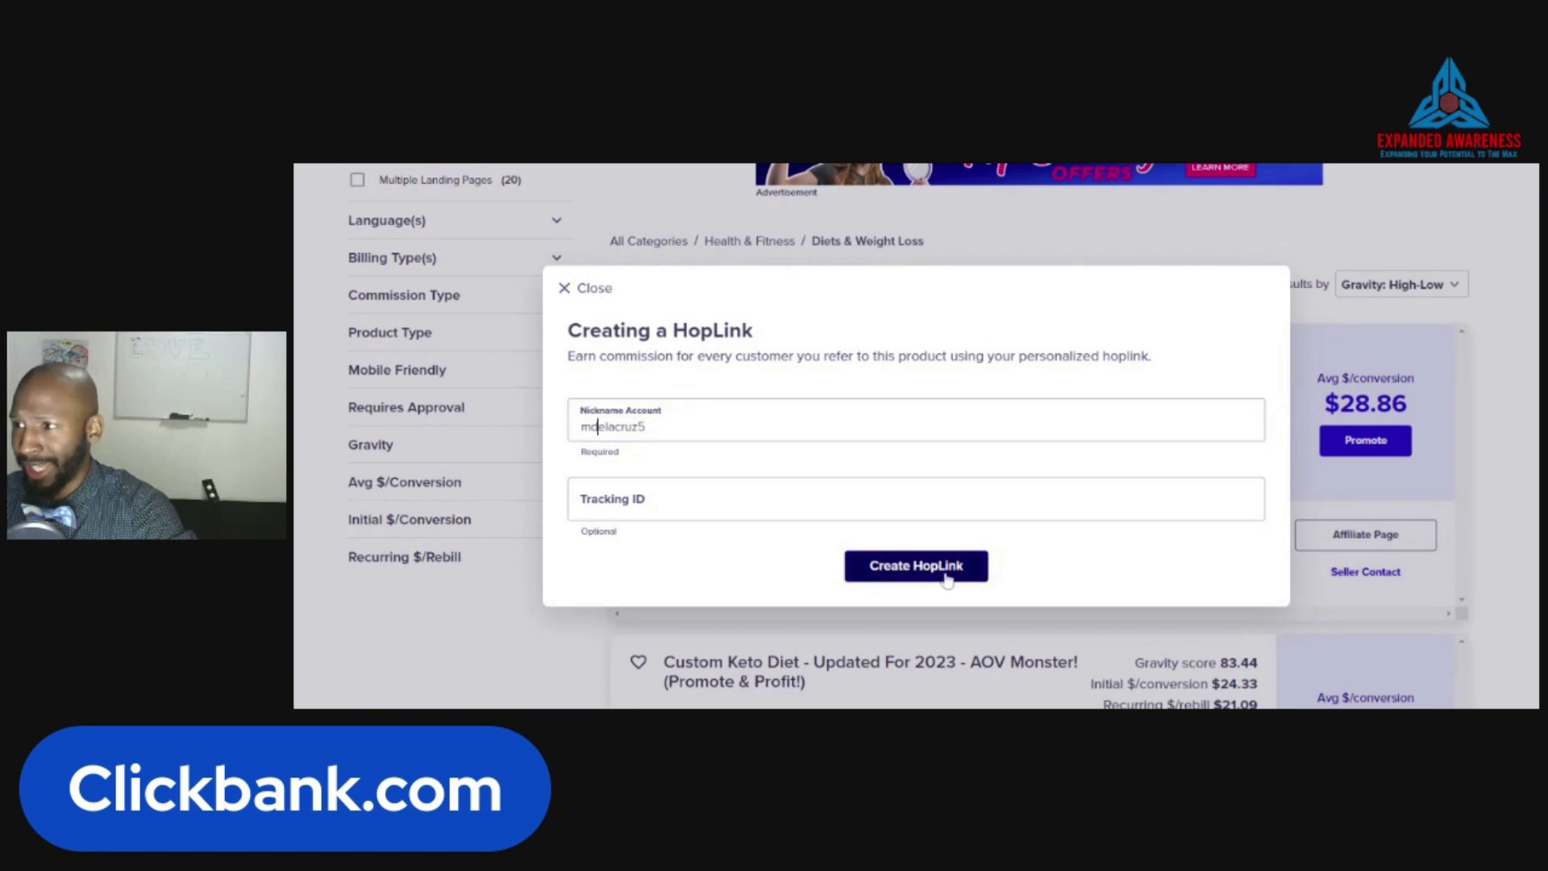
# Step: Set the Tracking ID to fb and create the HopLink
pyautogui.click(589, 491)
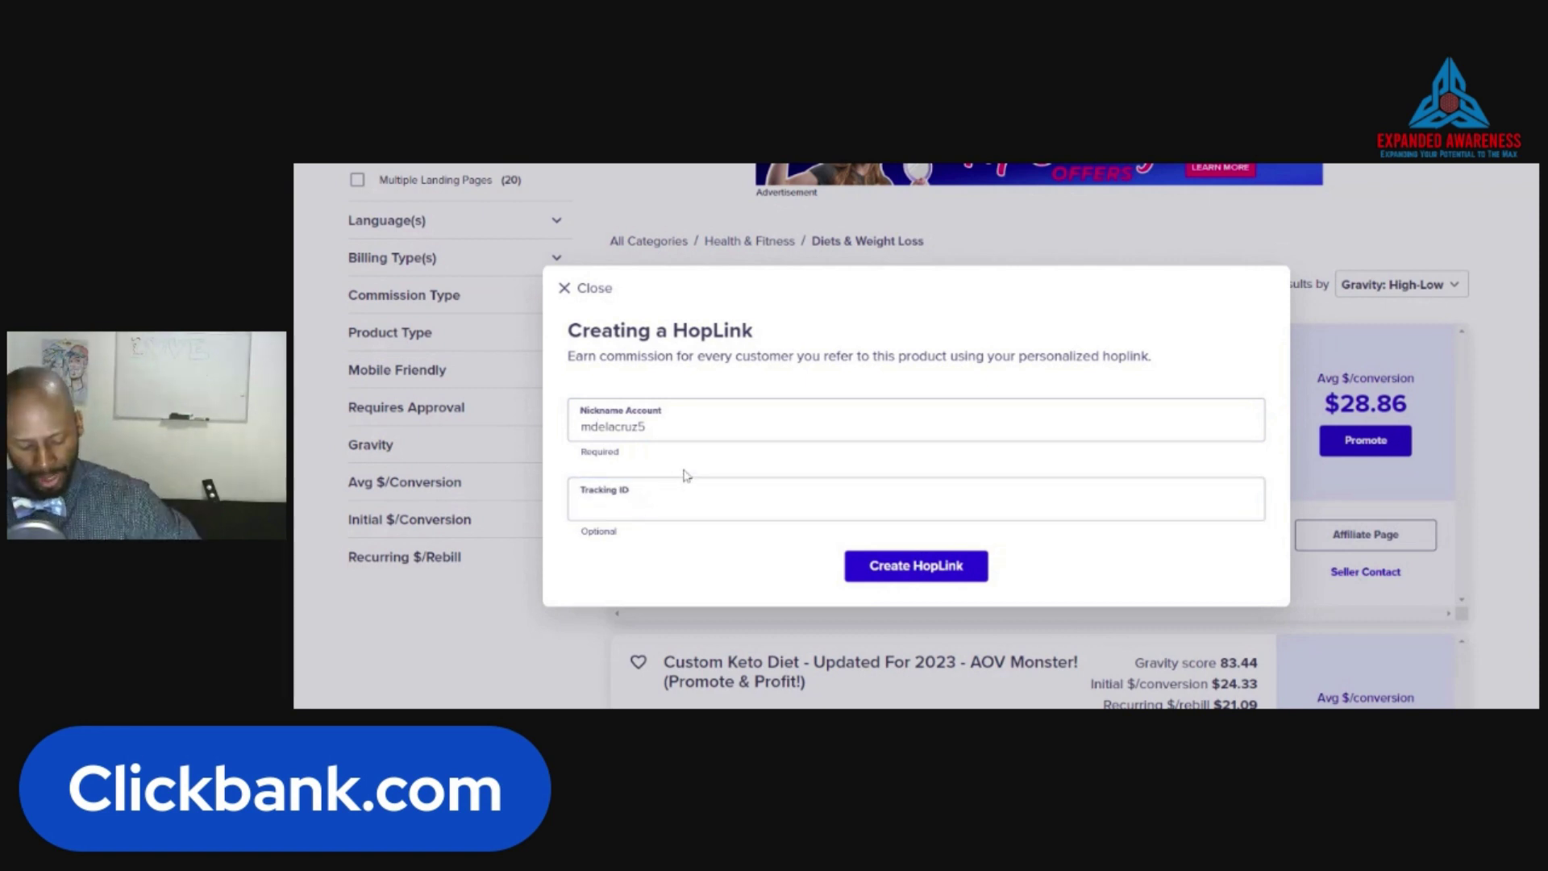
pyautogui.write('fb')
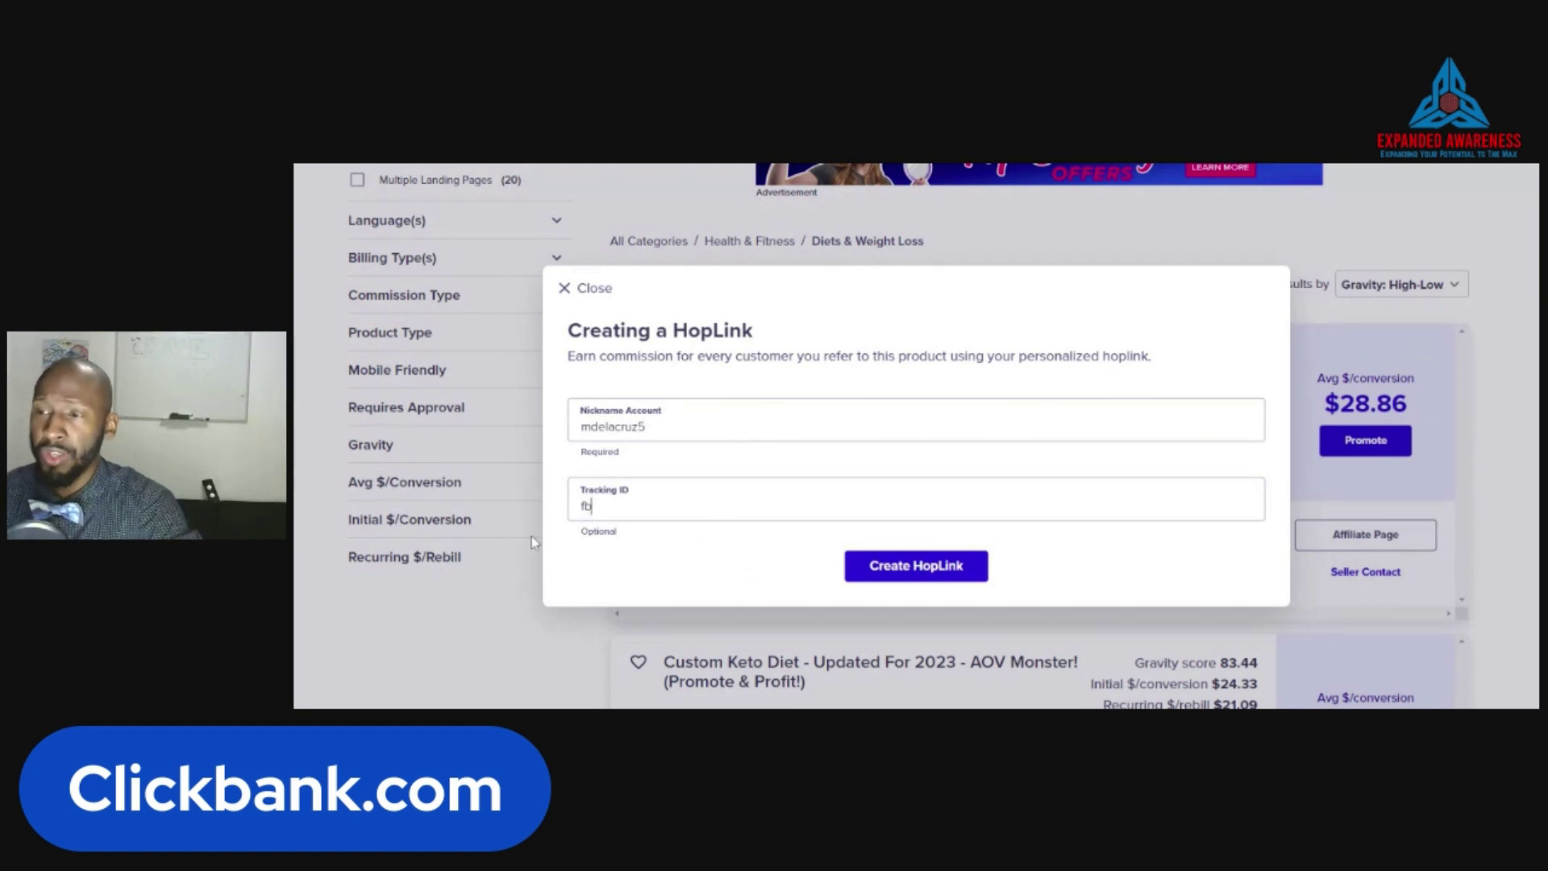
pyautogui.click(887, 516)
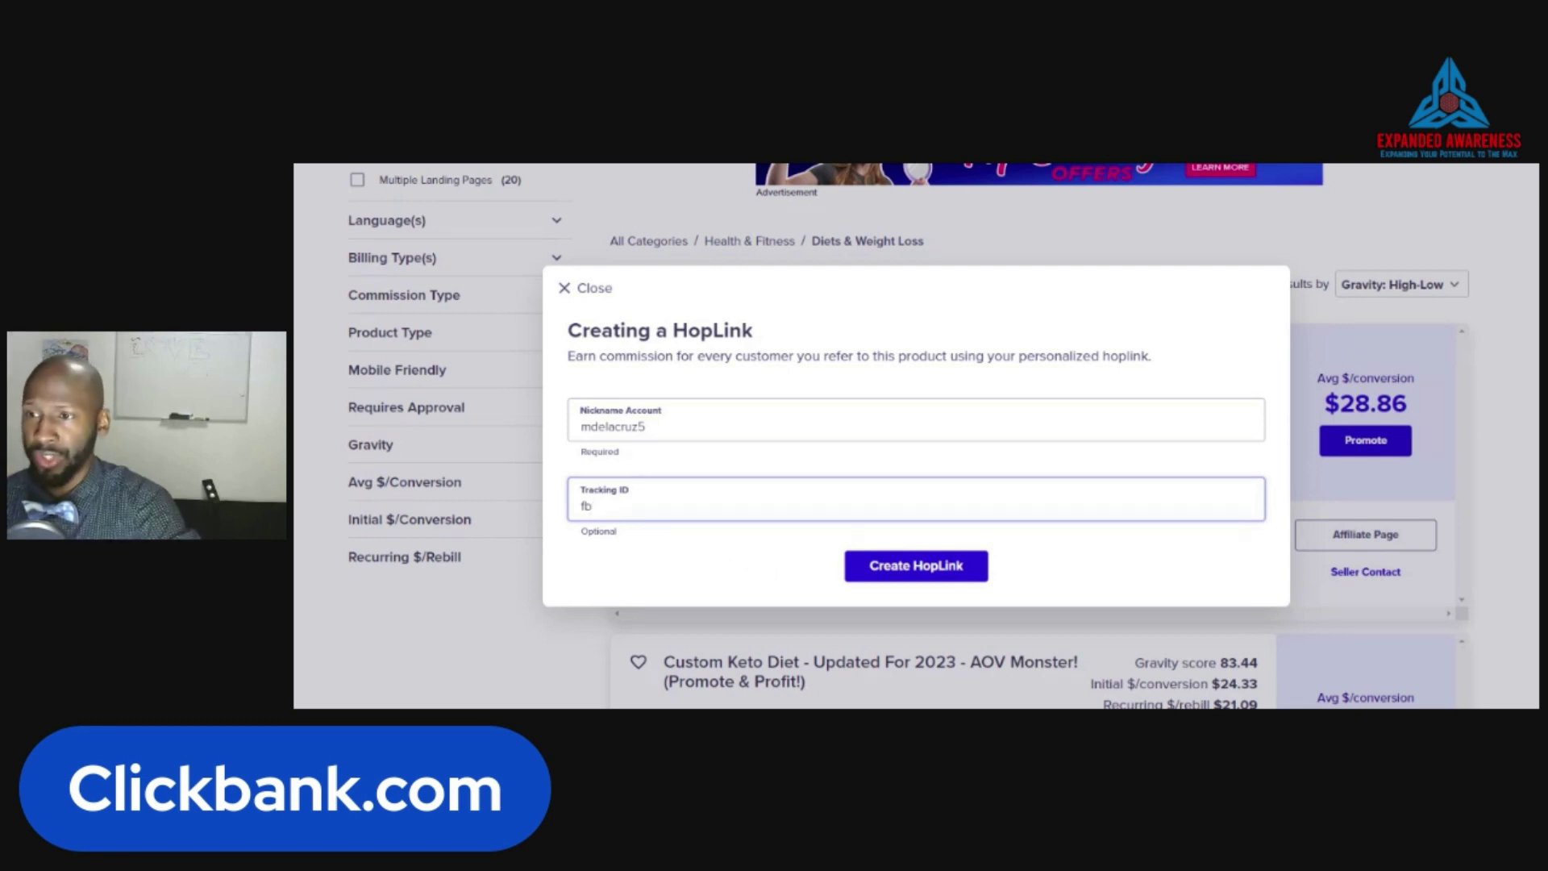
pyautogui.click(916, 565)
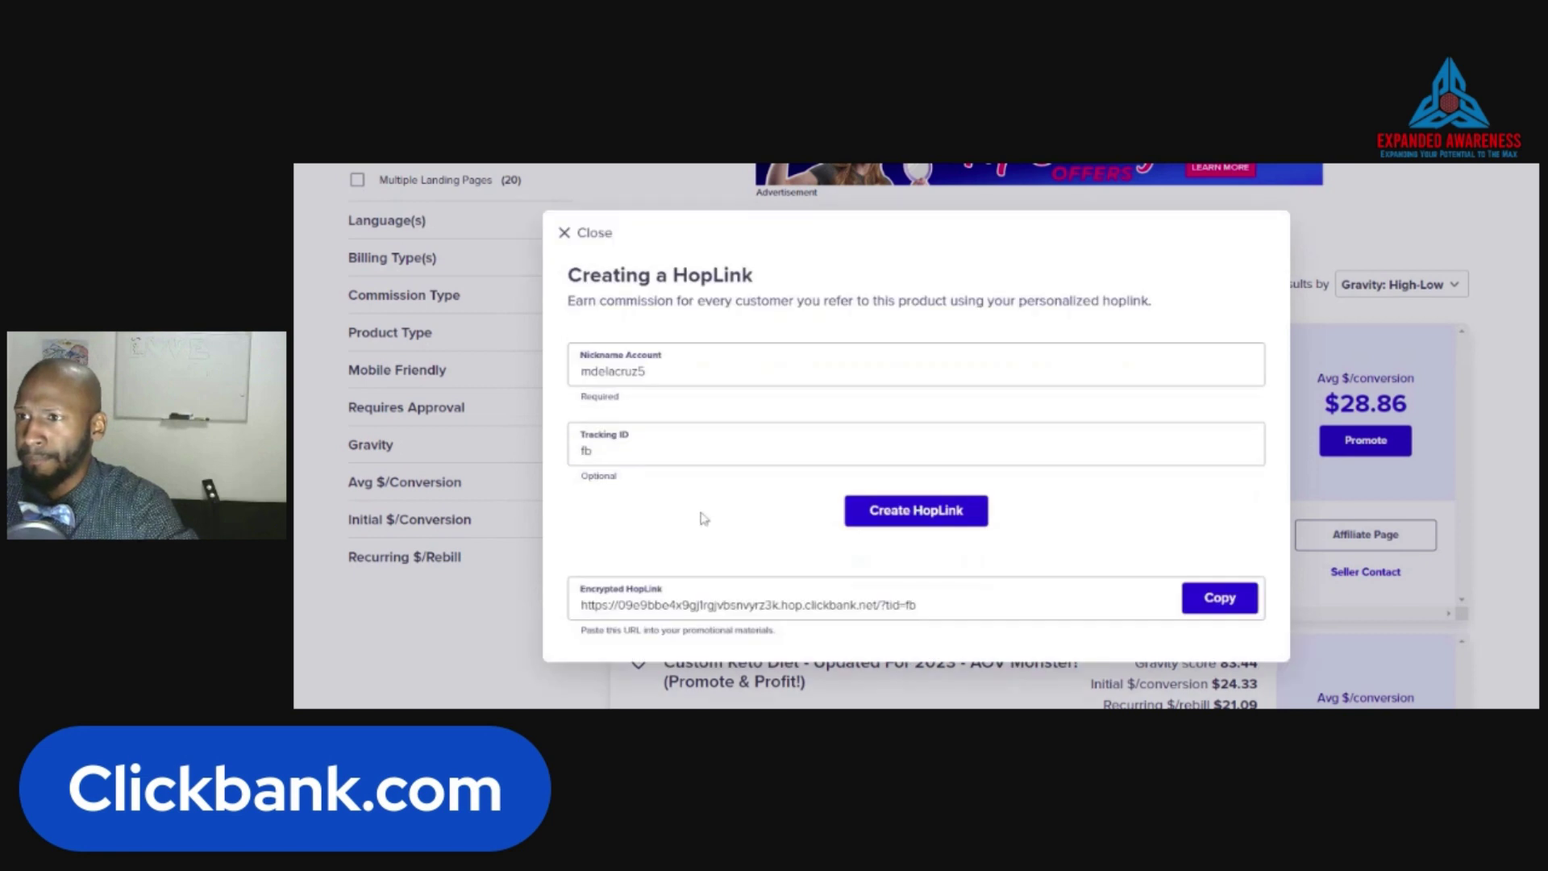
# Step: Copy the full encrypted HopLink address and close the HopLink dialog
pyautogui.moveTo(580, 605); pyautogui.dragTo(917, 604)
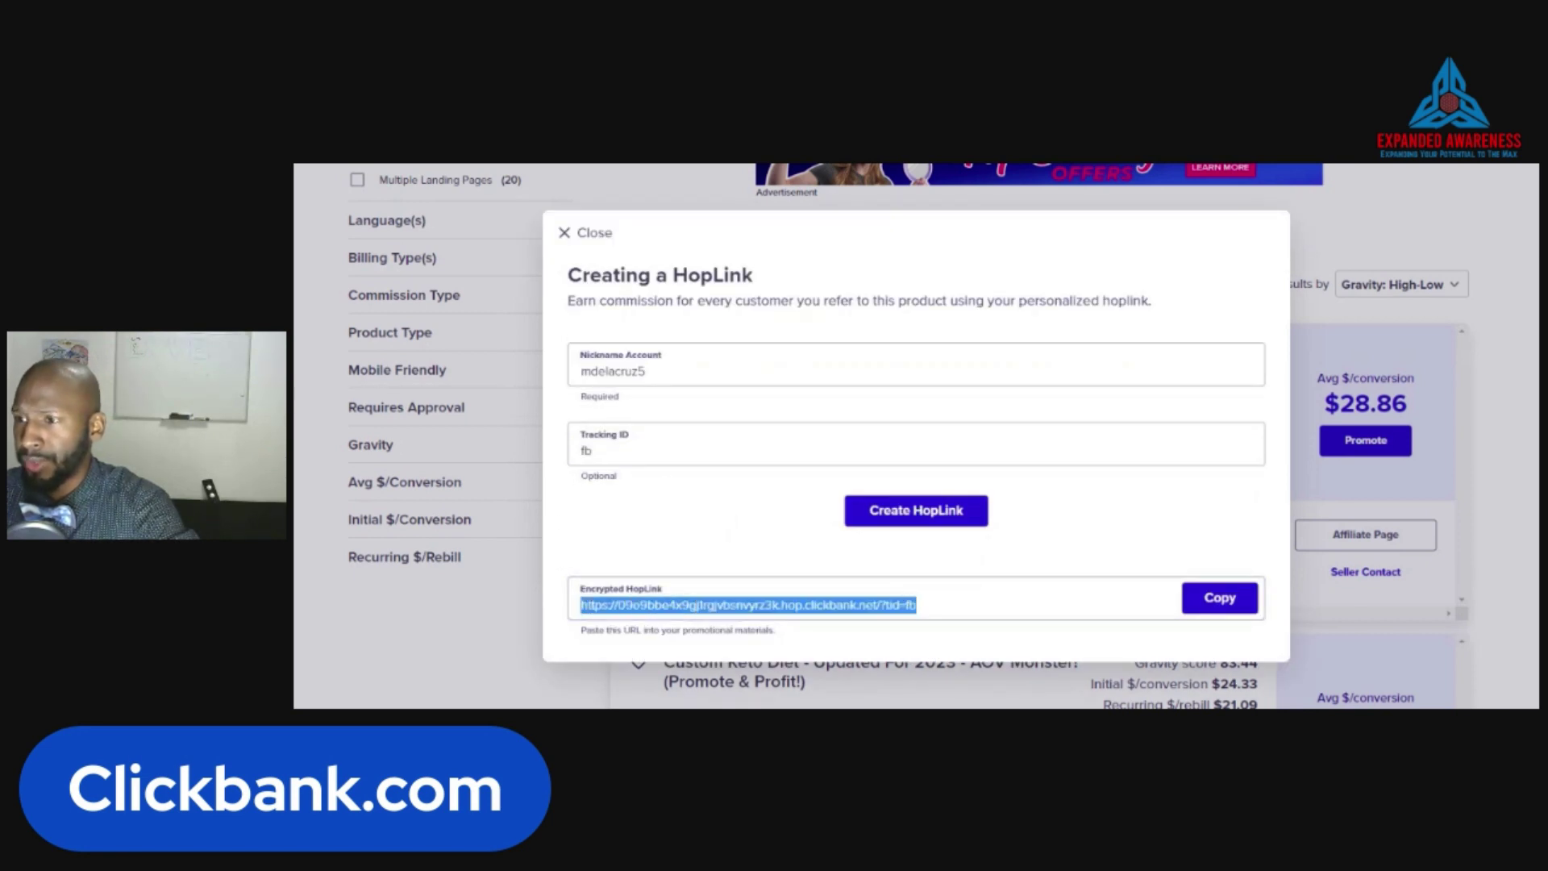
pyautogui.click(917, 604)
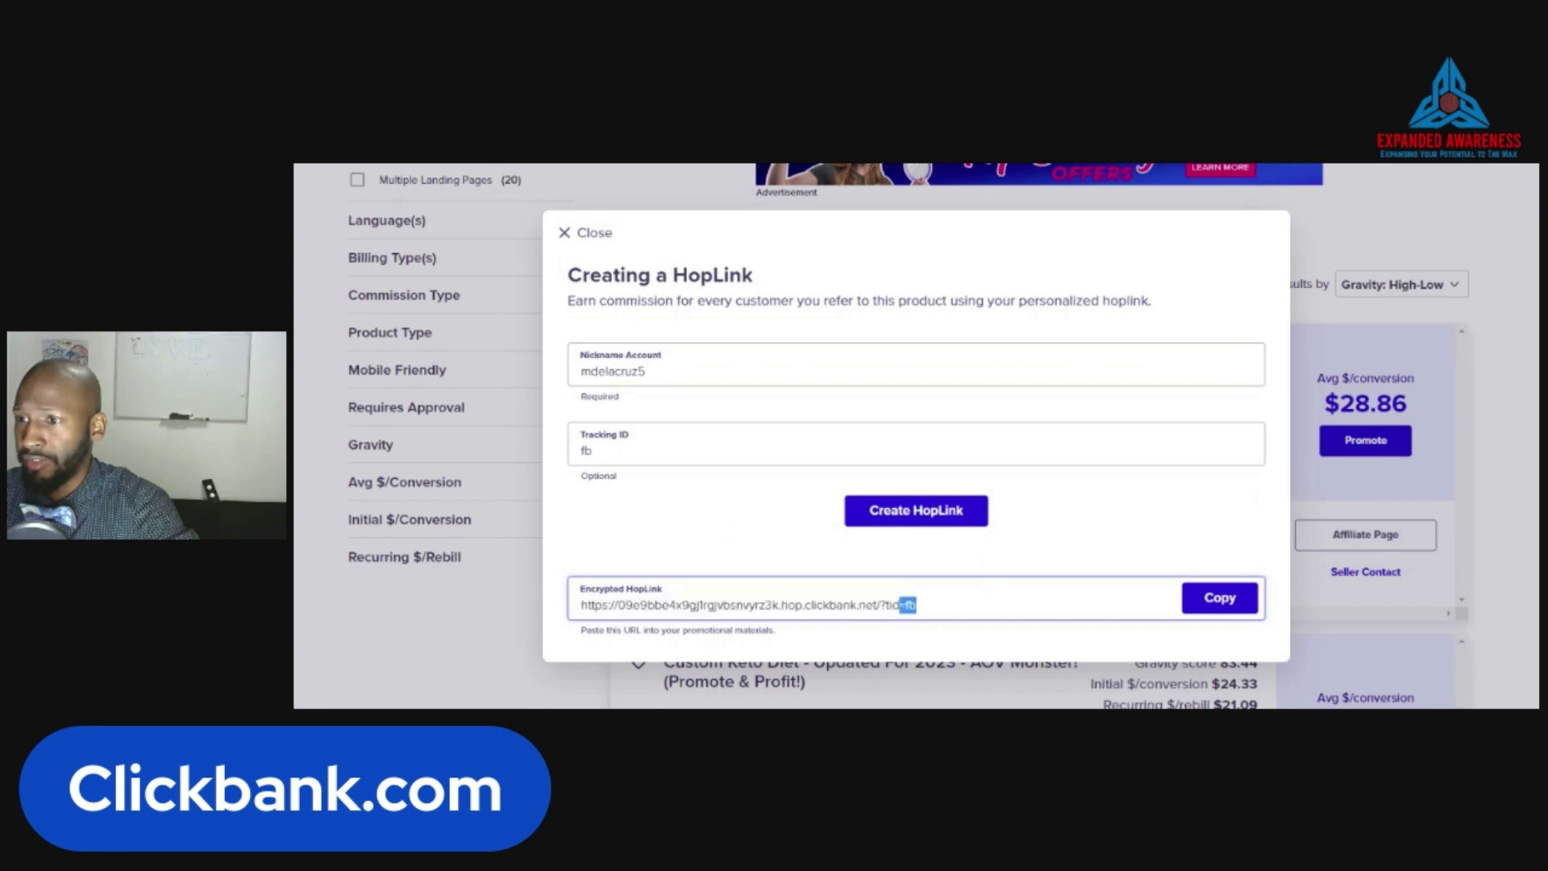
pyautogui.moveTo(917, 605); pyautogui.dragTo(557, 606)
pyautogui.hotkey('ctrl', 'c')
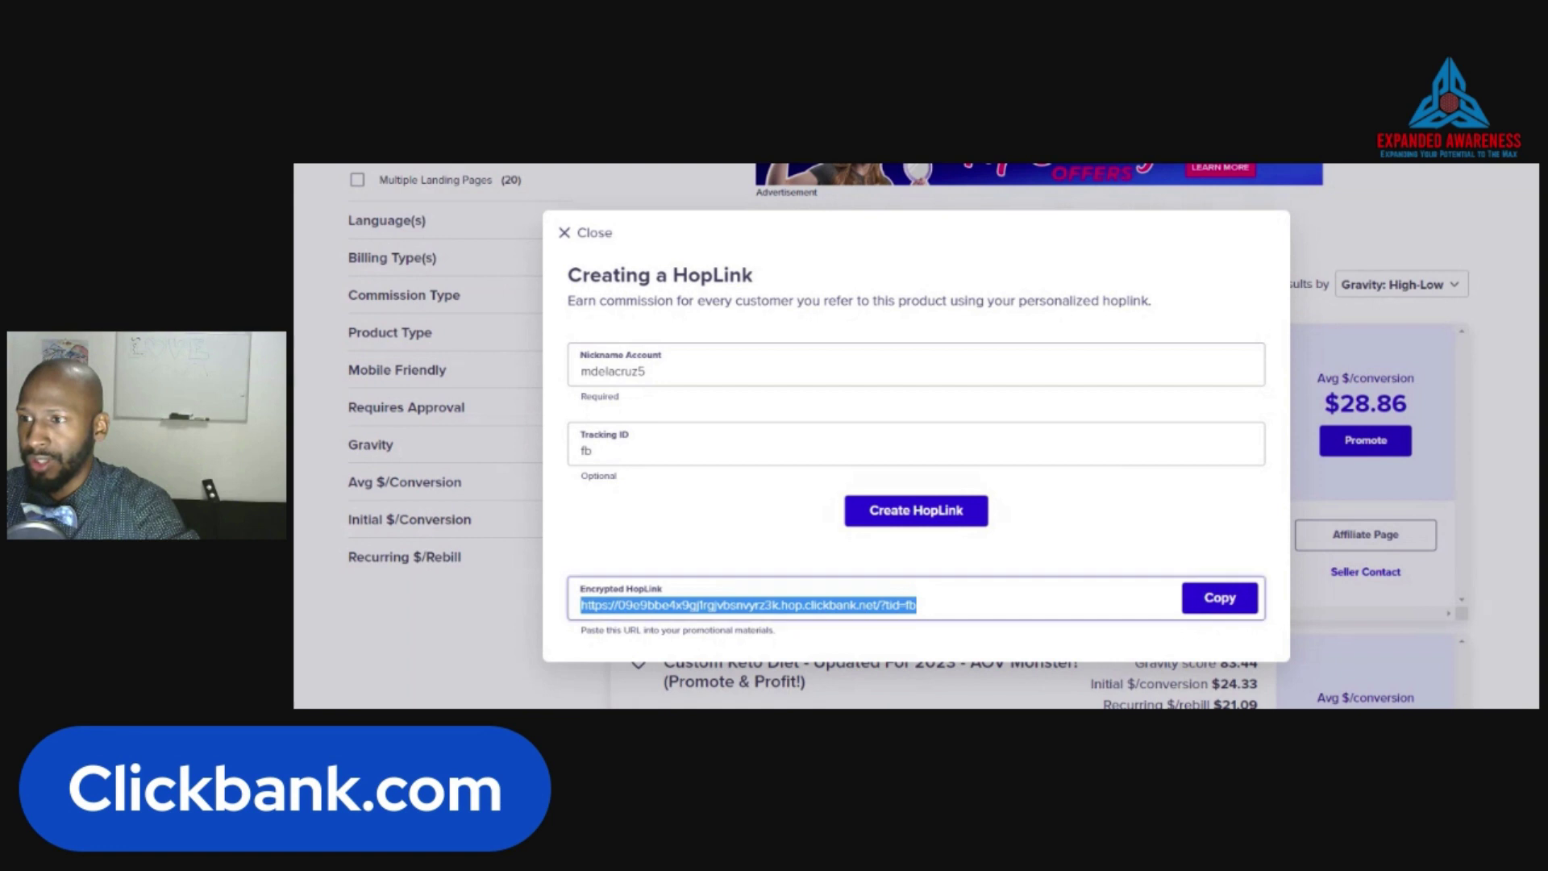
pyautogui.press('Right')
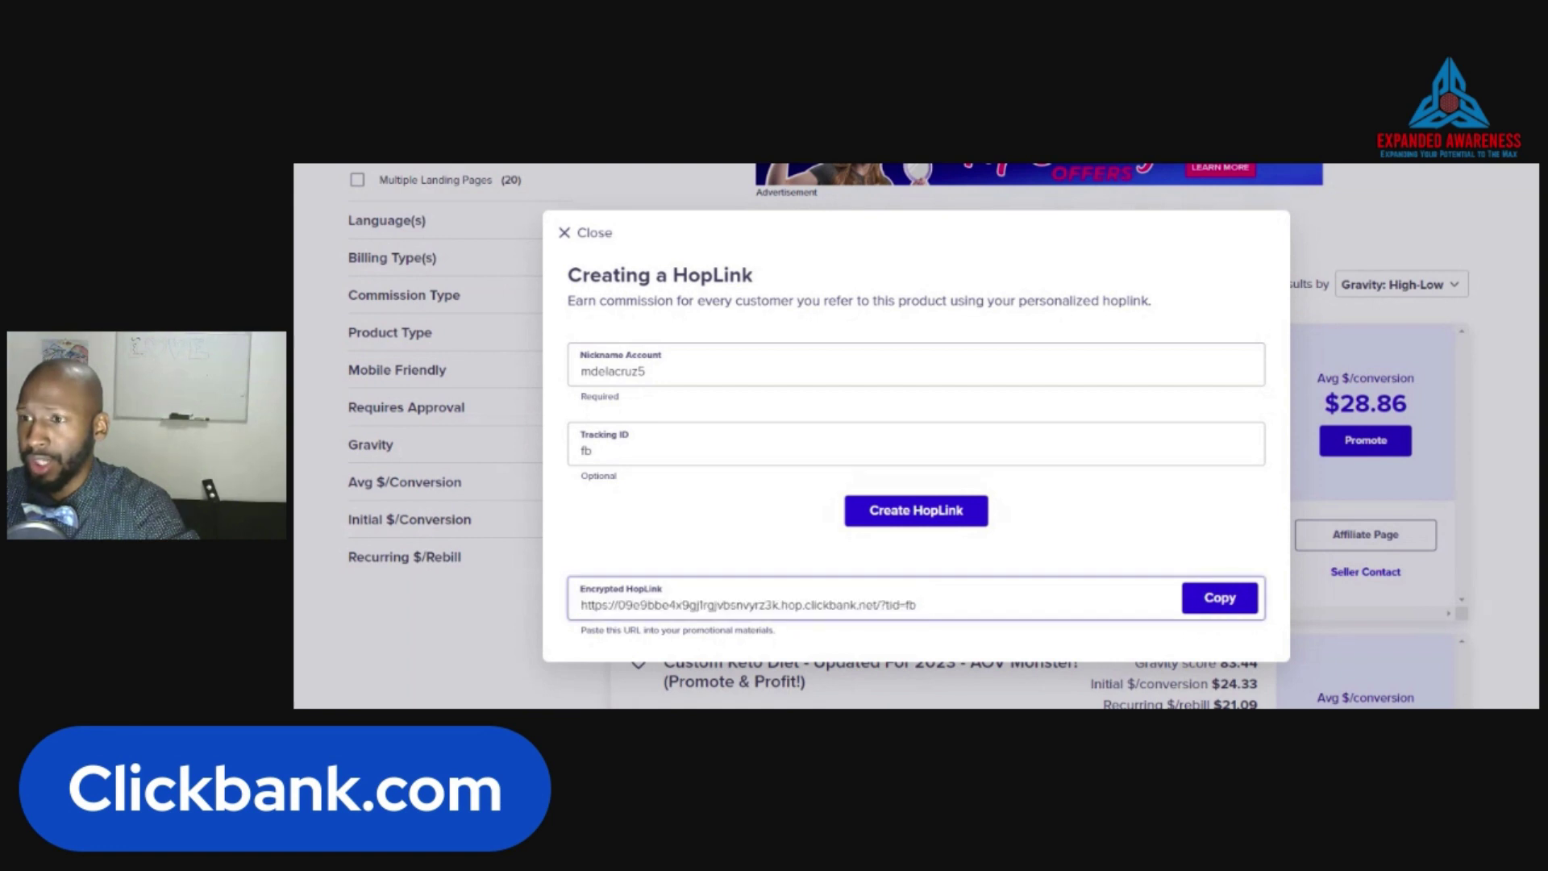
pyautogui.click(1078, 252)
pyautogui.tripleClick(1058, 267)
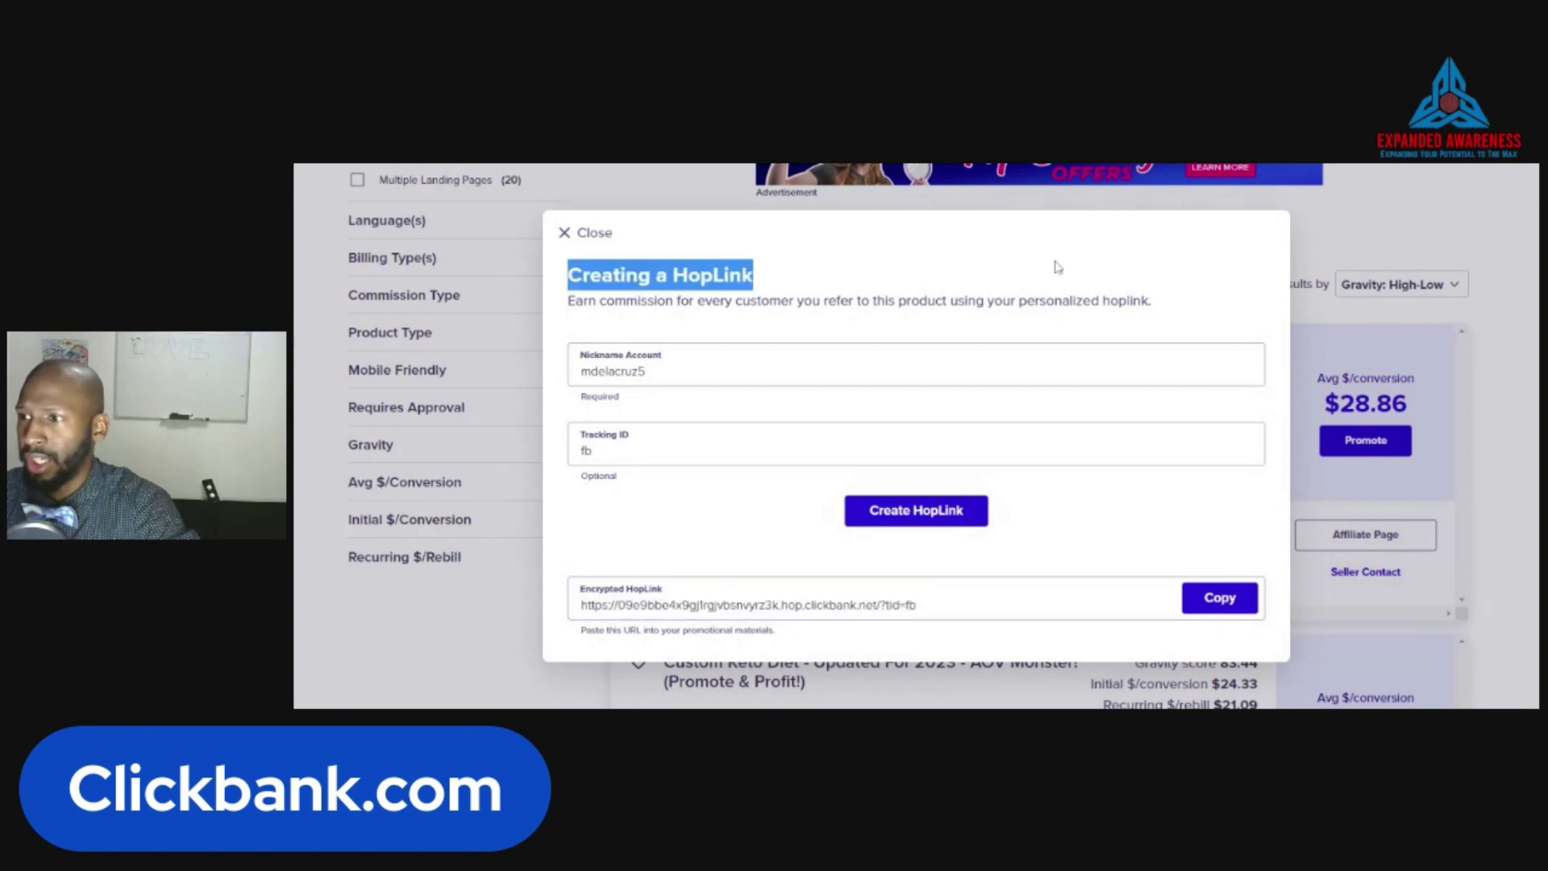
pyautogui.click(1058, 267)
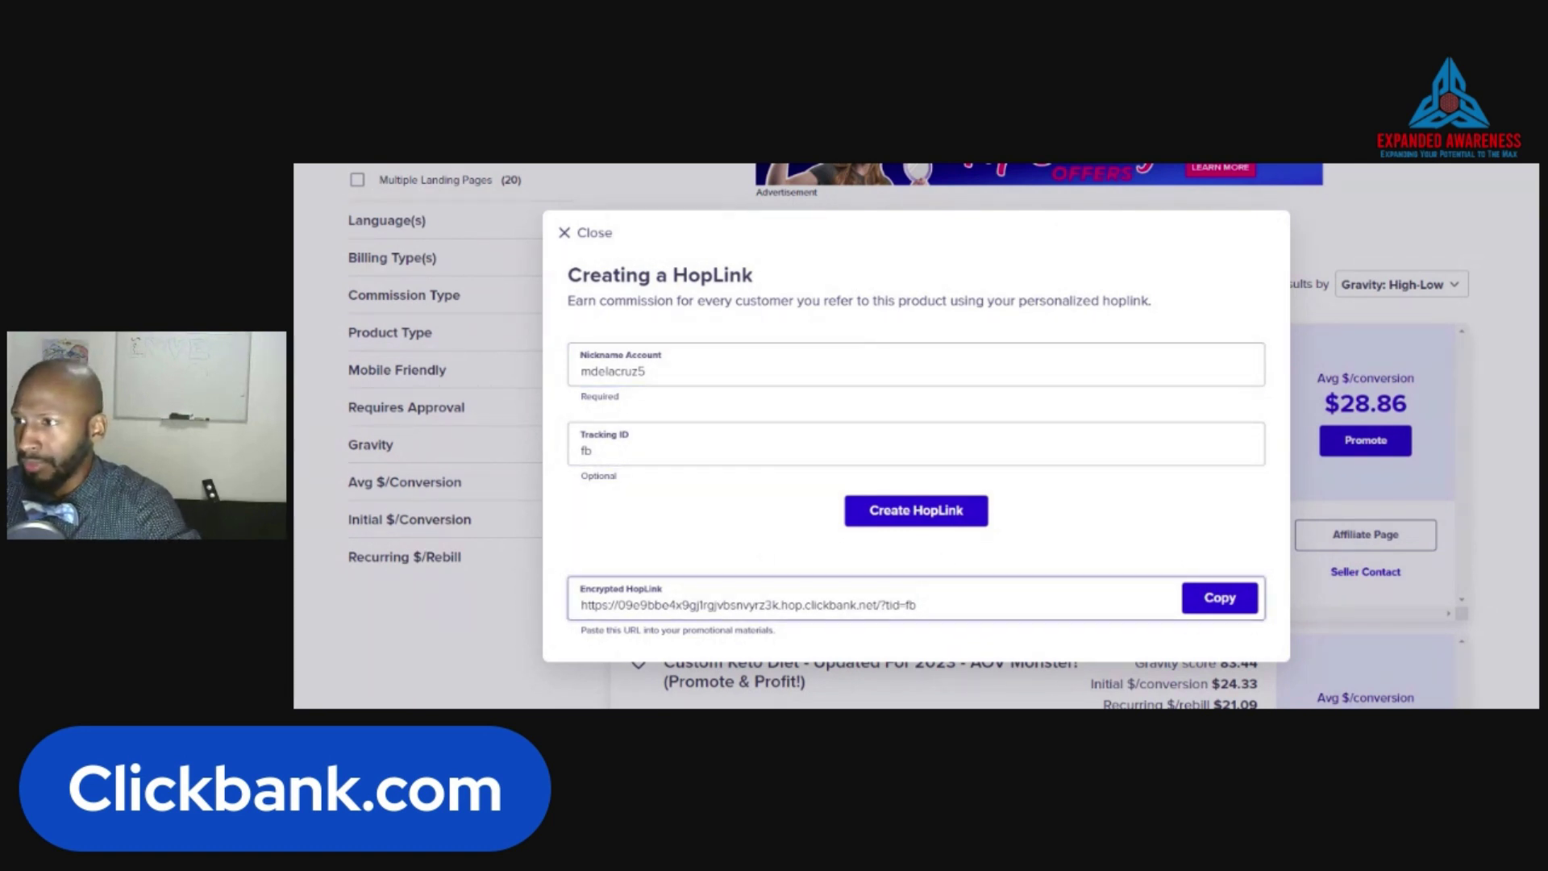
pyautogui.click(1377, 213)
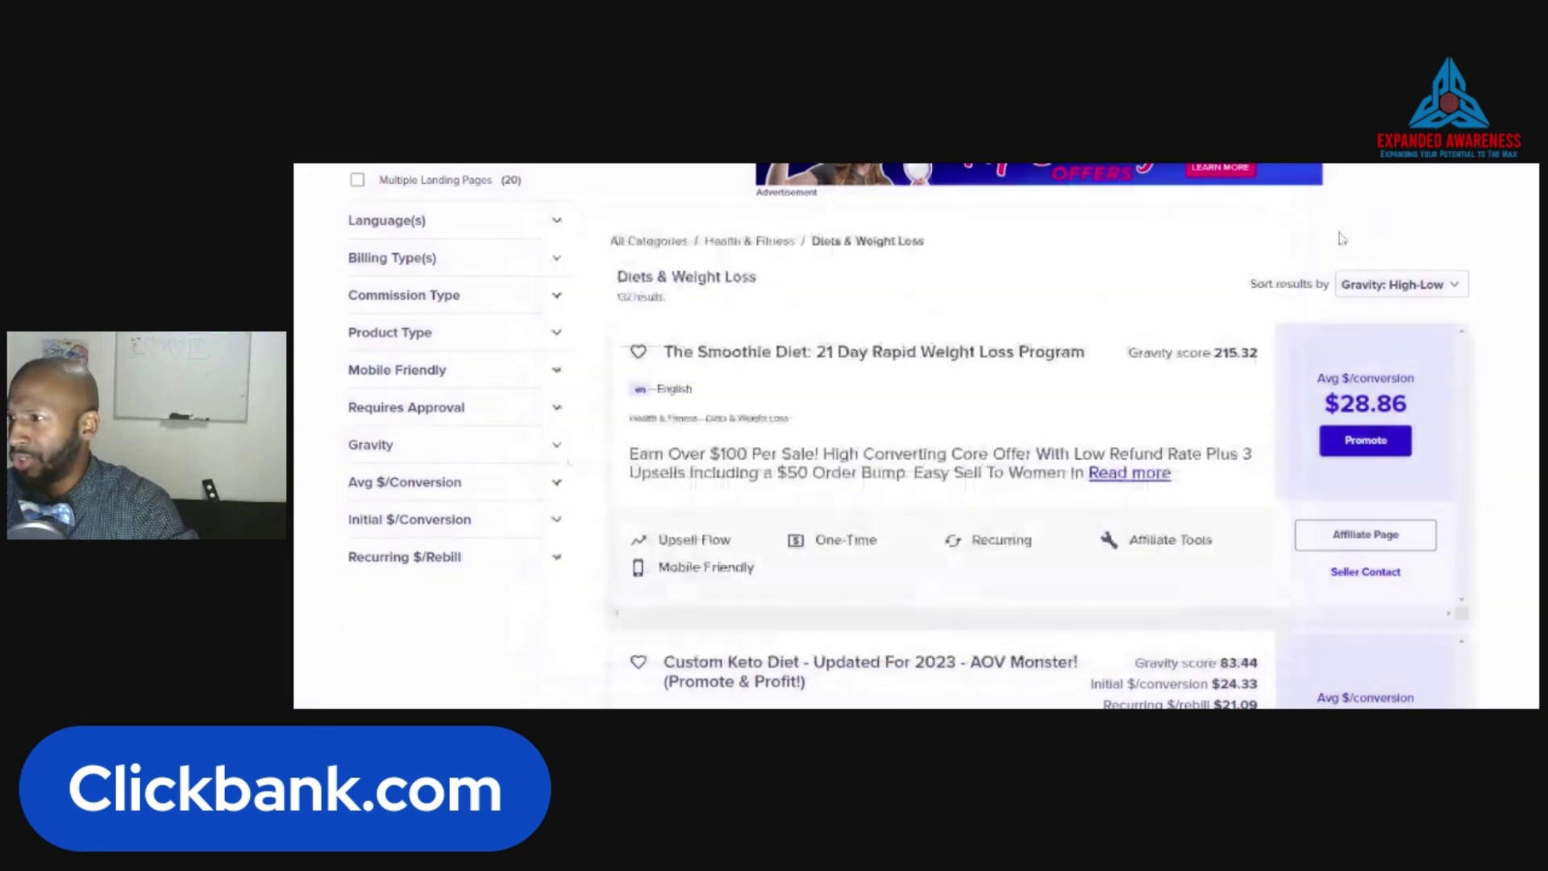
# Step: View the affiliate page of The Smoothie Diet offer, and return to the Diets & Weight Loss listings
pyautogui.click(1373, 542)
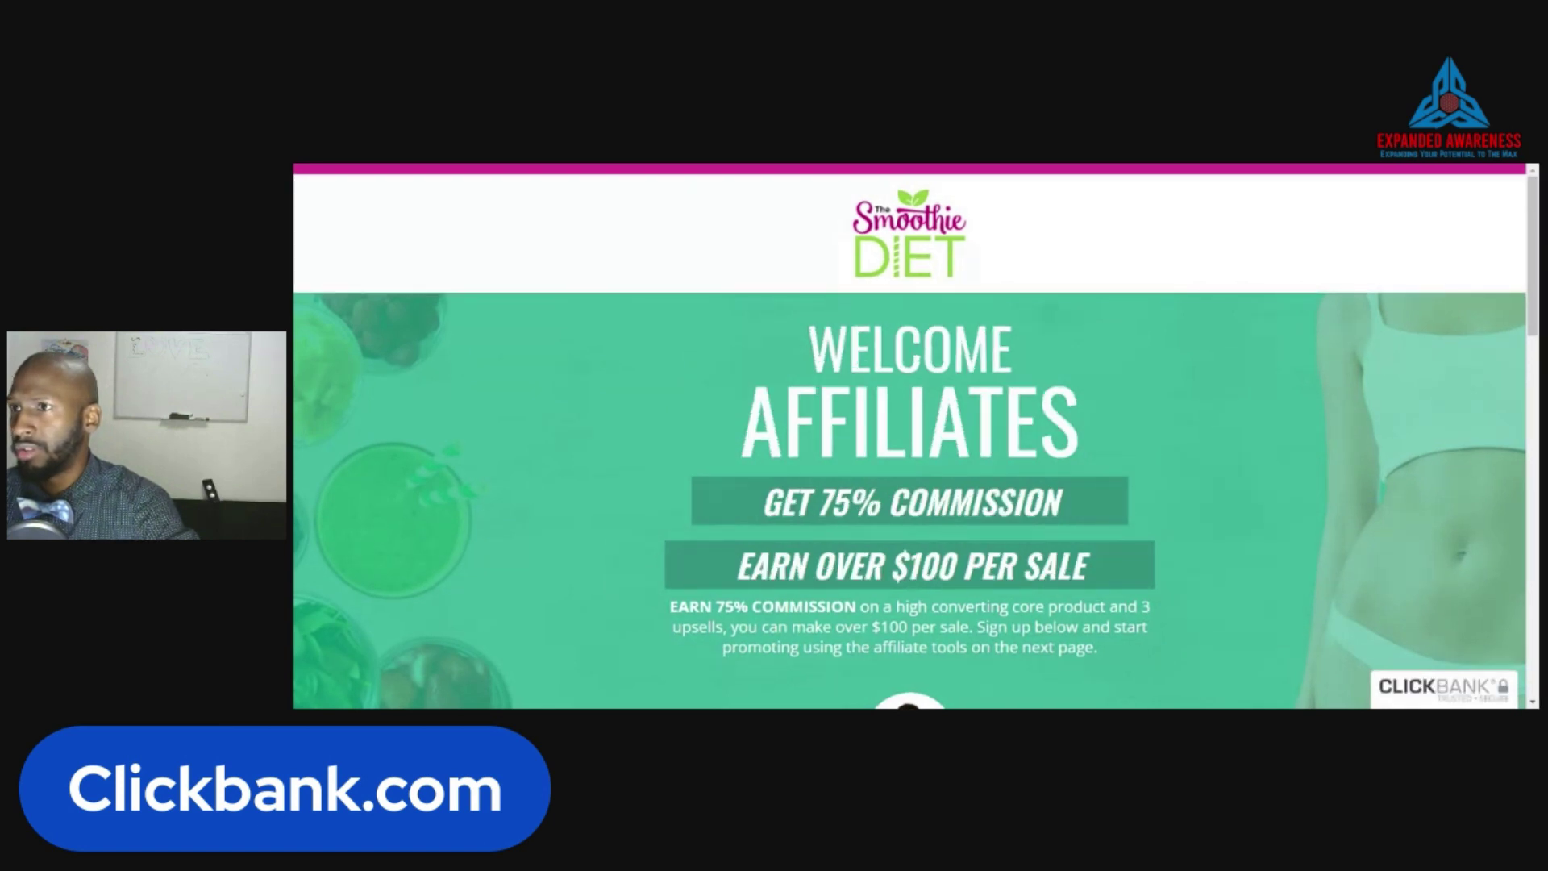
pyautogui.hotkey('ctrl', 'w')
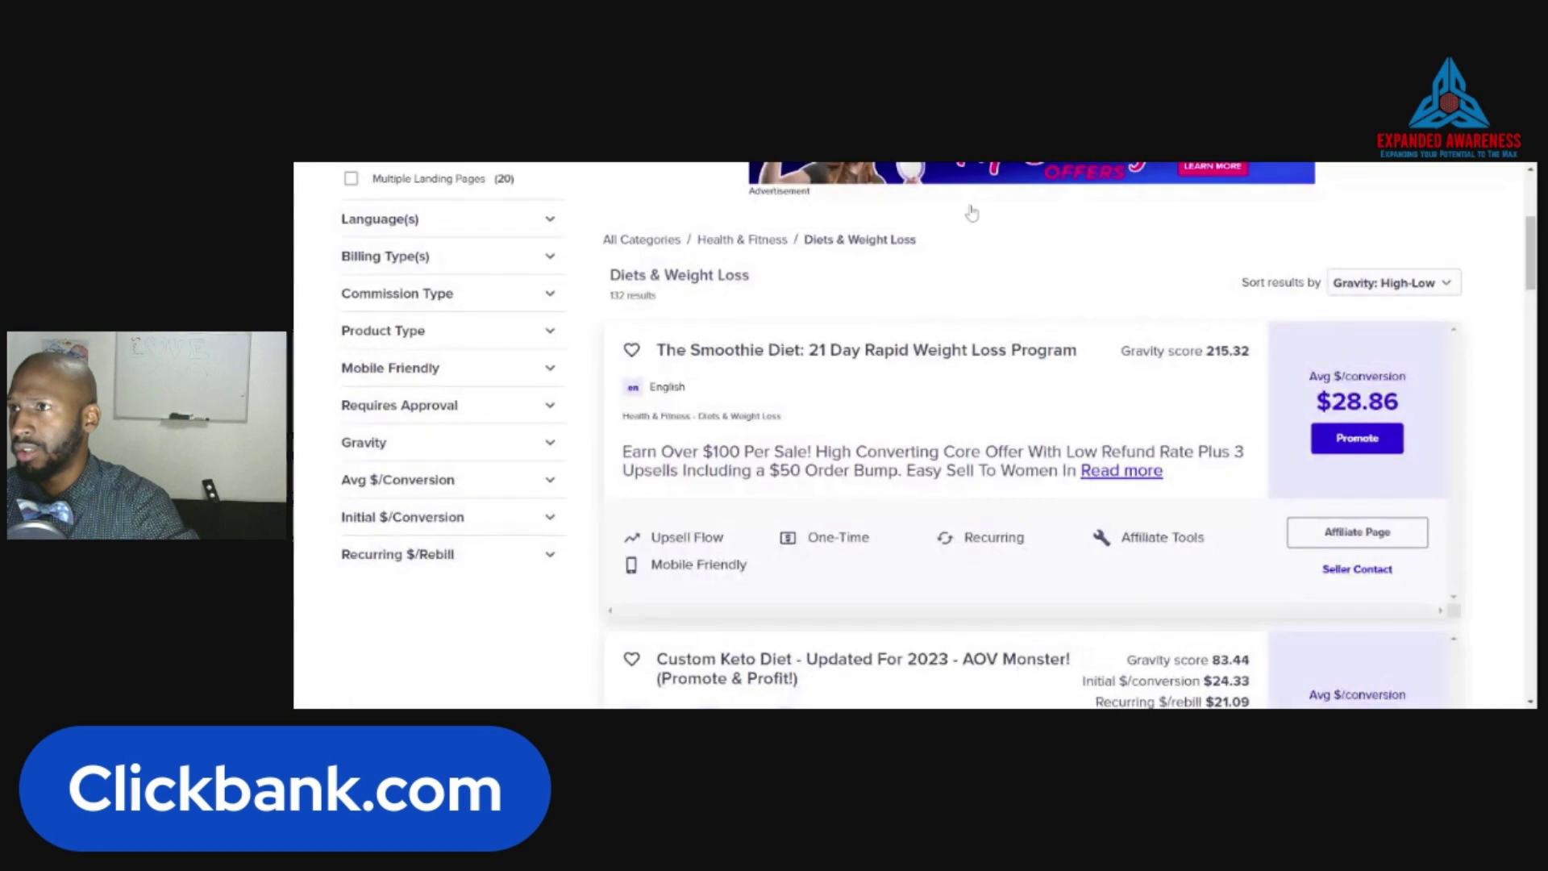